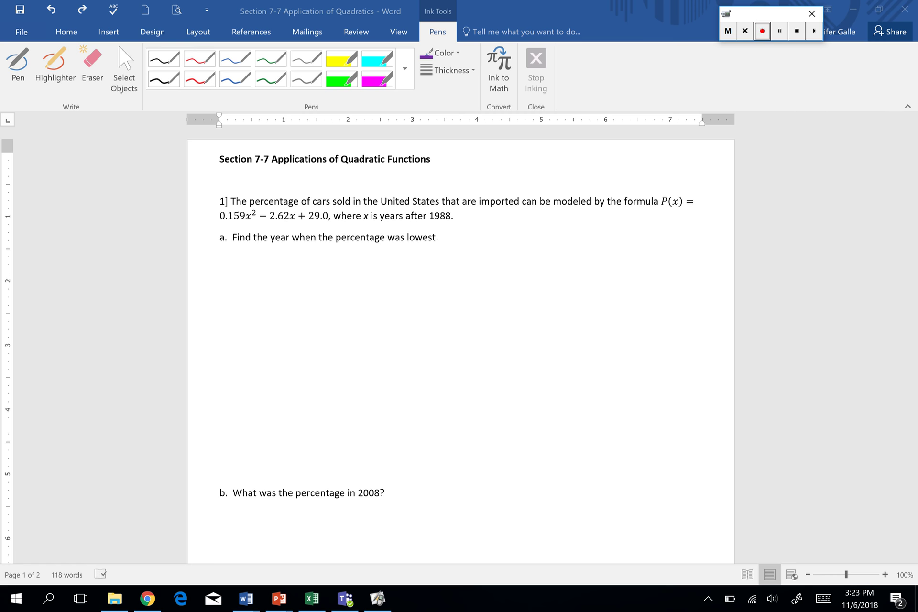
# Turn on inking from the Review tab with the purple pen, leaving a small mark over x²
pyautogui.rightClick(255, 203)
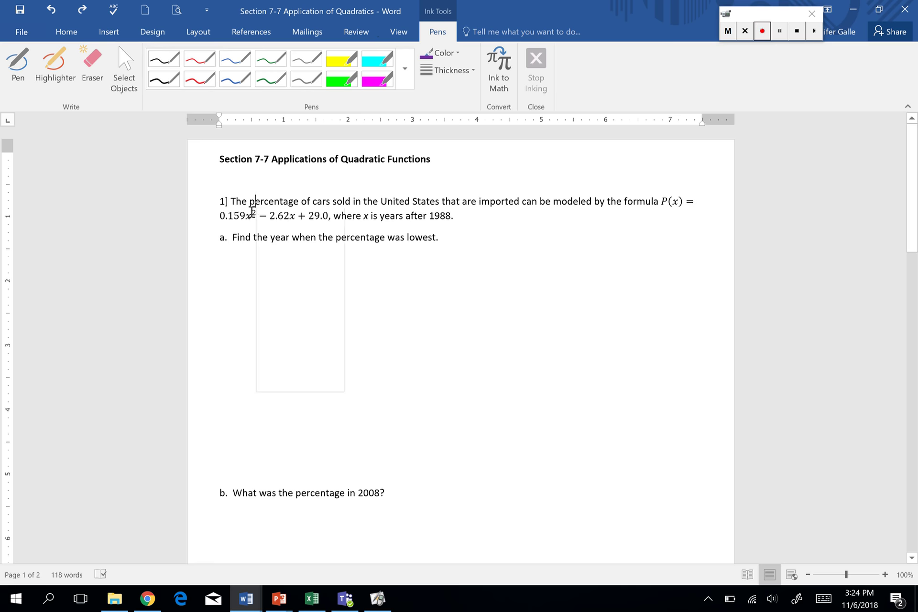
pyautogui.click(357, 32)
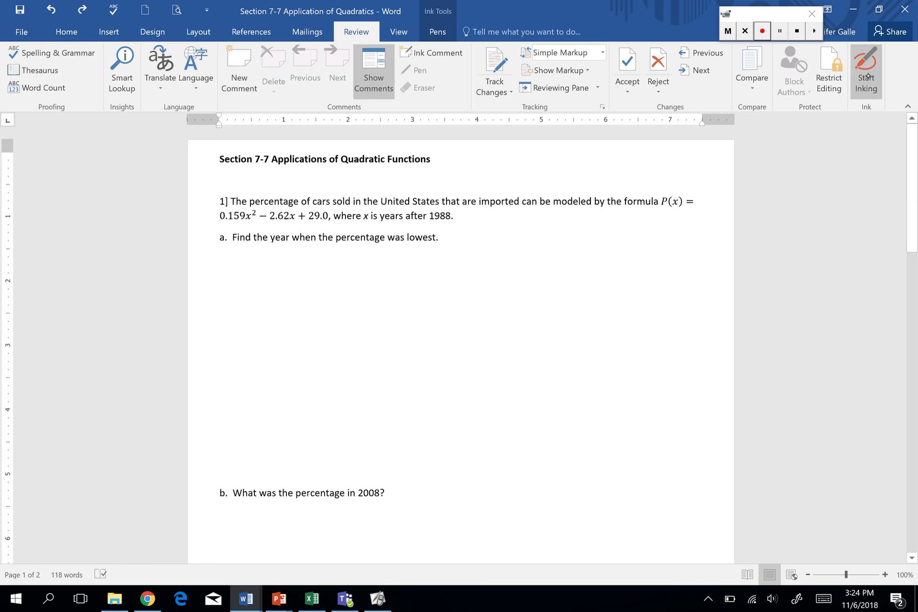
pyautogui.click(866, 67)
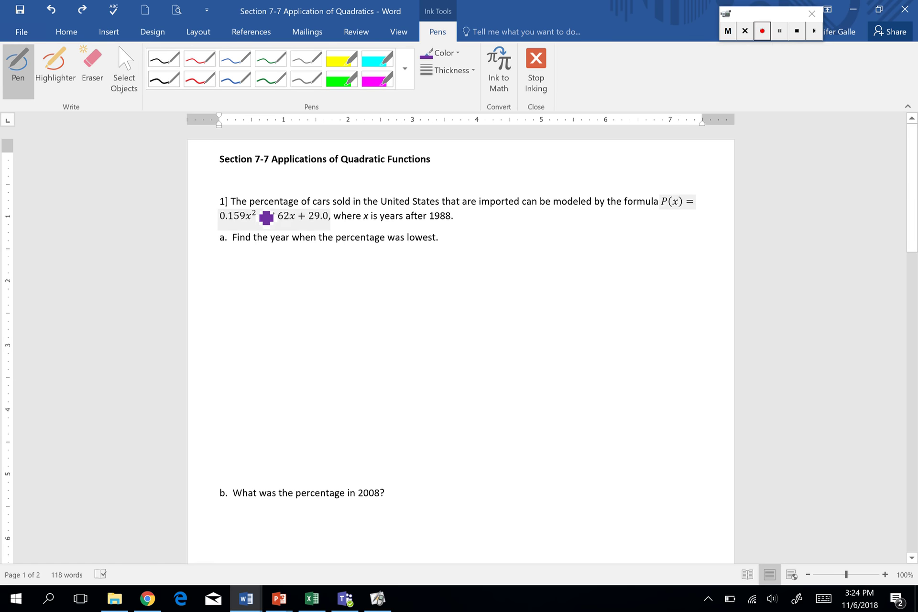
pyautogui.moveTo(255, 208); pyautogui.dragTo(253, 208)
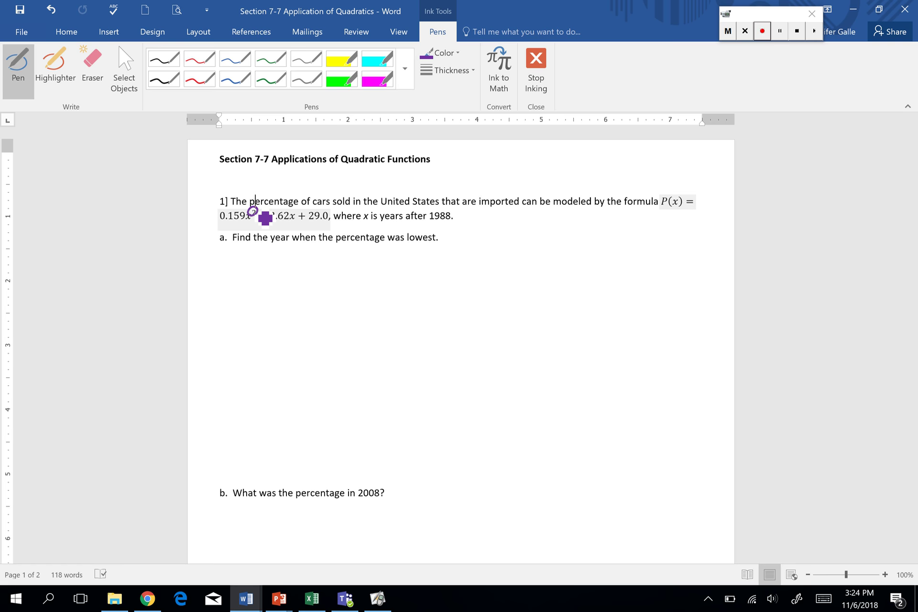
# Handwrite under item a that the function is quadratic with positive leading coefficient, so the graph…
pyautogui.moveTo(219, 250)
pyautogui.mouseDown()
pyautogui.moveTo(313, 299)
pyautogui.moveTo(305, 308)
pyautogui.moveTo(314, 320)
pyautogui.moveTo(334, 302)
pyautogui.moveTo(358, 311)
pyautogui.moveTo(367, 301)
pyautogui.moveTo(404, 299)
pyautogui.moveTo(426, 311)
pyautogui.moveTo(462, 302)
pyautogui.moveTo(498, 312)
pyautogui.moveTo(579, 305)
pyautogui.mouseUp()
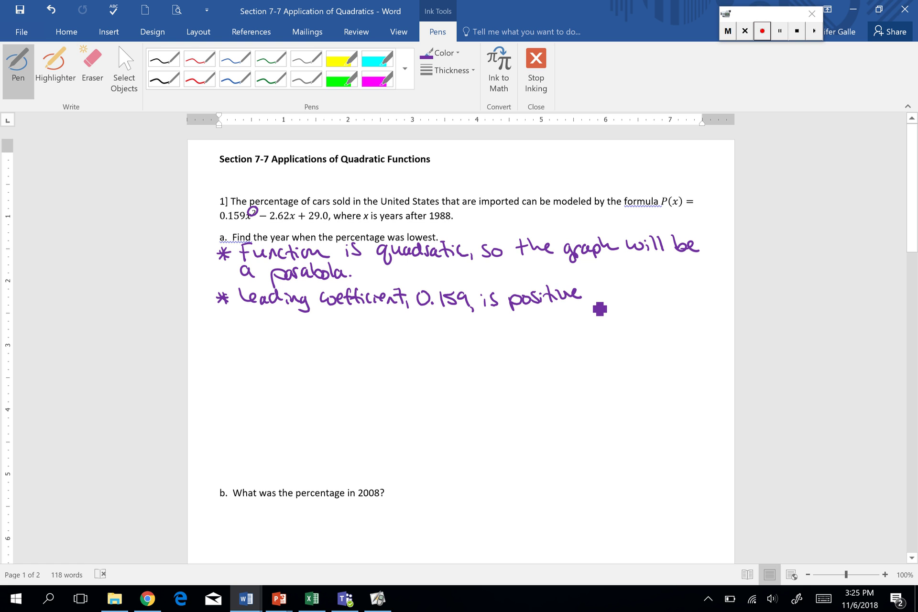
pyautogui.moveTo(595, 293); pyautogui.dragTo(593, 299)
pyautogui.moveTo(606, 290)
pyautogui.mouseDown()
pyautogui.moveTo(634, 300)
pyautogui.moveTo(636, 311)
pyautogui.moveTo(650, 296)
pyautogui.mouseUp()
pyautogui.moveTo(656, 296)
pyautogui.mouseDown()
pyautogui.moveTo(652, 301)
pyautogui.moveTo(668, 310)
pyautogui.mouseUp()
pyautogui.moveTo(675, 287); pyautogui.dragTo(686, 302)
# Finish with 'opens up' and an upward arrow, circle 'lowest', and start a new bullet
pyautogui.moveTo(258, 316); pyautogui.dragTo(254, 318)
pyautogui.moveTo(265, 318); pyautogui.dragTo(268, 333)
pyautogui.moveTo(280, 321); pyautogui.dragTo(306, 325)
pyautogui.moveTo(330, 318); pyautogui.dragTo(359, 321)
pyautogui.moveTo(377, 313); pyautogui.dragTo(396, 315)
pyautogui.moveTo(391, 313); pyautogui.dragTo(396, 309)
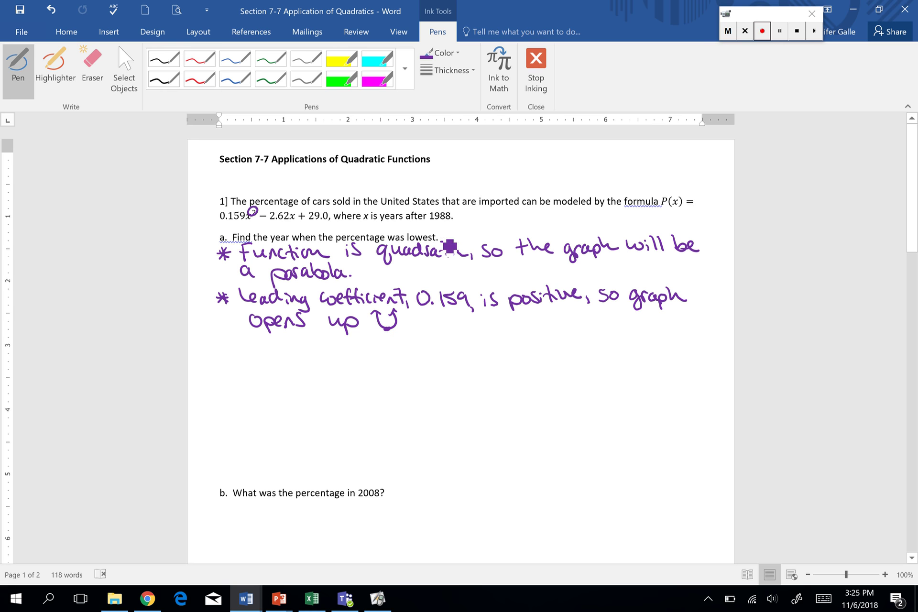
pyautogui.moveTo(438, 231); pyautogui.dragTo(432, 229)
pyautogui.moveTo(221, 348)
pyautogui.mouseDown()
pyautogui.moveTo(230, 352)
pyautogui.moveTo(221, 357)
pyautogui.mouseUp()
# Write 'Lowest percentage will be at the vertex.' and begin the formula x = -b/2a
pyautogui.moveTo(248, 341)
pyautogui.mouseDown()
pyautogui.moveTo(259, 354)
pyautogui.moveTo(318, 343)
pyautogui.moveTo(423, 353)
pyautogui.mouseUp()
pyautogui.click(333, 350)
pyautogui.moveTo(428, 342); pyautogui.dragTo(464, 349)
pyautogui.moveTo(477, 337); pyautogui.dragTo(497, 351)
pyautogui.moveTo(508, 351); pyautogui.dragTo(533, 344)
pyautogui.moveTo(545, 337); pyautogui.dragTo(576, 346)
pyautogui.moveTo(589, 340); pyautogui.dragTo(645, 343)
pyautogui.click(648, 340)
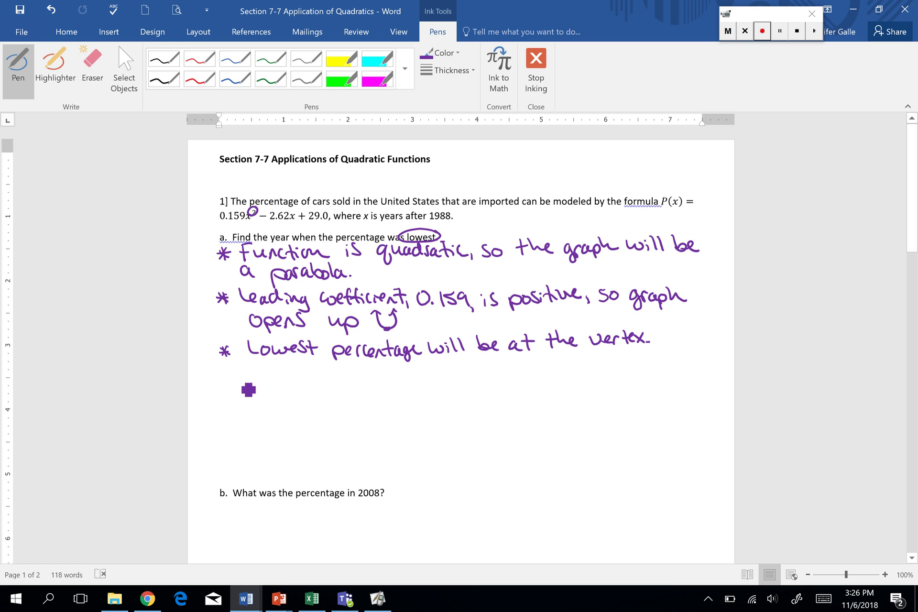
pyautogui.moveTo(239, 381)
pyautogui.mouseDown()
pyautogui.moveTo(252, 398)
pyautogui.moveTo(241, 399)
pyautogui.mouseUp()
pyautogui.moveTo(256, 389)
pyautogui.mouseDown()
pyautogui.moveTo(266, 394)
pyautogui.moveTo(288, 379)
pyautogui.moveTo(300, 383)
pyautogui.moveTo(287, 403)
pyautogui.moveTo(304, 402)
pyautogui.mouseUp()
# Compute the vertex in ink: x = -(-2.62)/2(0.159) = 2.62/0.318 ≈ 8
pyautogui.click(295, 395)
pyautogui.moveTo(311, 379); pyautogui.dragTo(320, 379)
pyautogui.moveTo(311, 384); pyautogui.dragTo(320, 384)
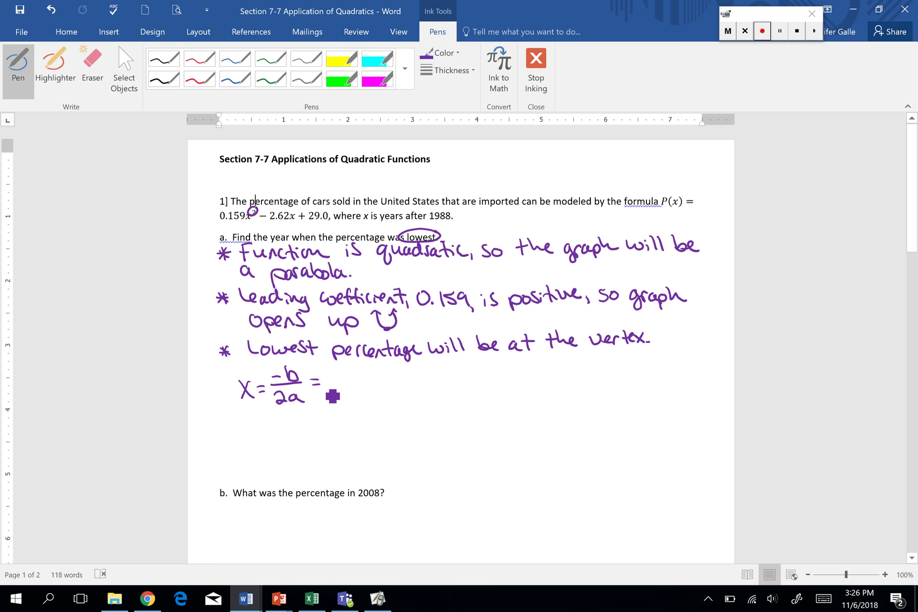
pyautogui.moveTo(325, 378)
pyautogui.mouseDown()
pyautogui.moveTo(344, 386)
pyautogui.moveTo(358, 371)
pyautogui.moveTo(359, 388)
pyautogui.moveTo(393, 390)
pyautogui.mouseUp()
pyautogui.click(360, 387)
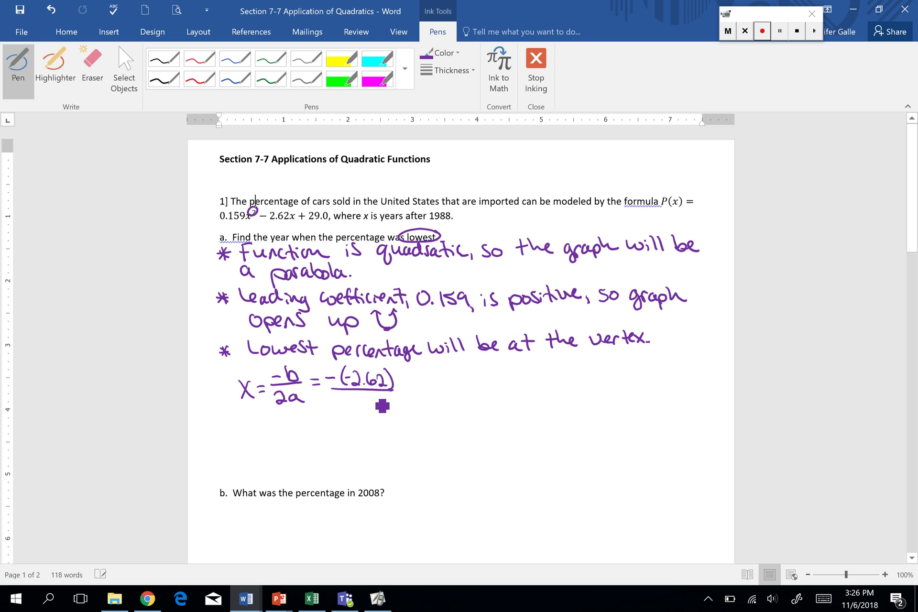
pyautogui.moveTo(341, 401)
pyautogui.mouseDown()
pyautogui.moveTo(352, 413)
pyautogui.moveTo(360, 404)
pyautogui.mouseUp()
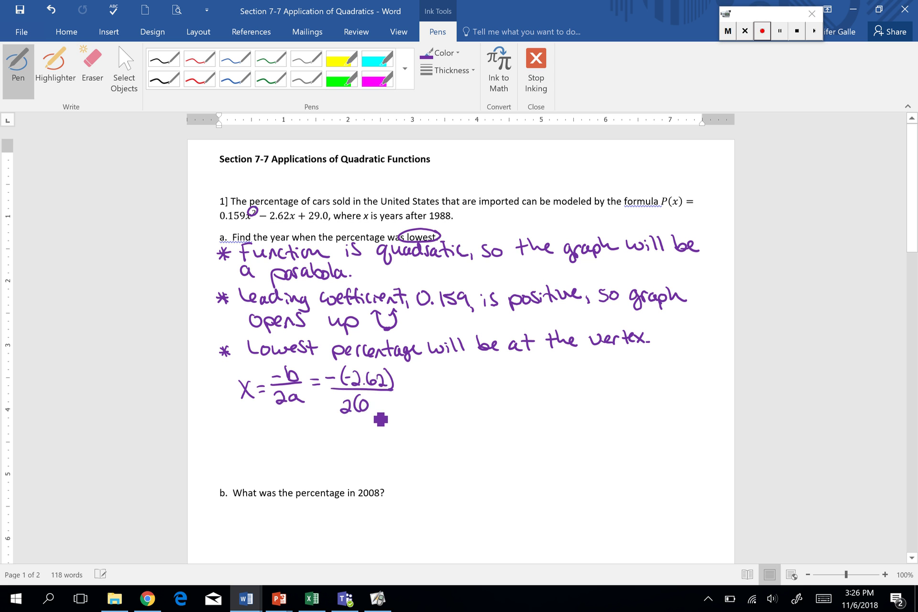
pyautogui.click(372, 409)
pyautogui.moveTo(353, 397); pyautogui.dragTo(410, 413)
pyautogui.moveTo(406, 382); pyautogui.dragTo(501, 389)
pyautogui.moveTo(421, 396); pyautogui.dragTo(460, 412)
# Write 1988 + 8 = 1996 and box it with the note that x is years after 1988
pyautogui.moveTo(281, 430); pyautogui.dragTo(385, 449)
pyautogui.moveTo(399, 426); pyautogui.dragTo(452, 445)
pyautogui.moveTo(393, 420); pyautogui.dragTo(458, 456)
pyautogui.moveTo(361, 210); pyautogui.dragTo(455, 222)
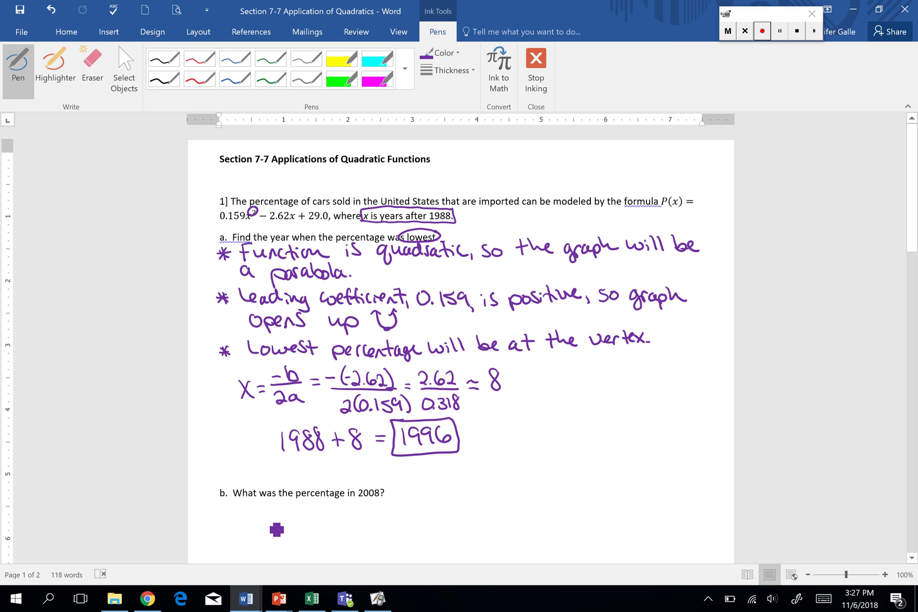
pyautogui.moveTo(912, 236); pyautogui.dragTo(910, 259)
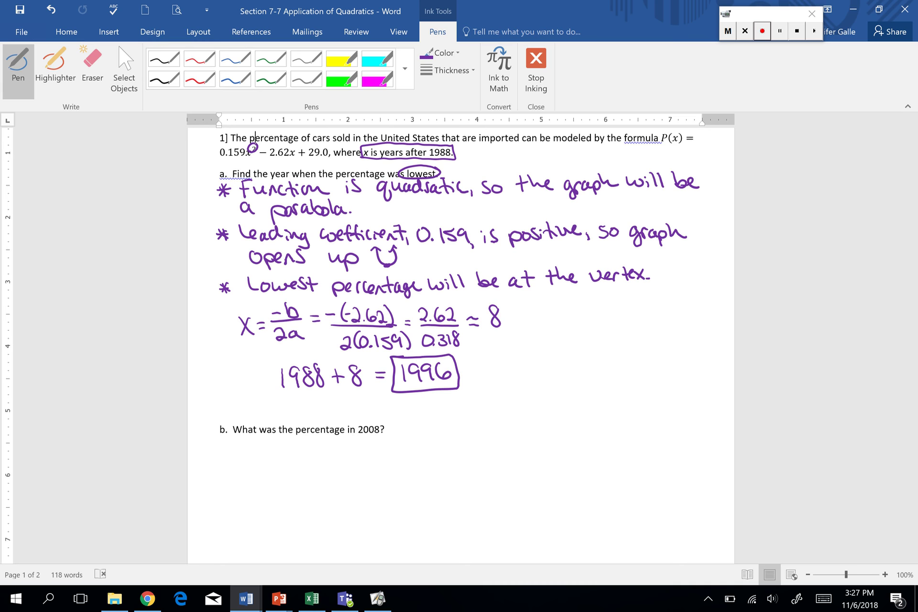
# Handwrite 'The year 2008 is 20 years after 1988.' under part b
pyautogui.moveTo(235, 440); pyautogui.dragTo(239, 448)
pyautogui.moveTo(238, 442)
pyautogui.mouseDown()
pyautogui.moveTo(231, 449)
pyautogui.moveTo(260, 453)
pyautogui.moveTo(264, 440)
pyautogui.moveTo(306, 458)
pyautogui.moveTo(311, 471)
pyautogui.moveTo(338, 443)
pyautogui.moveTo(363, 450)
pyautogui.moveTo(380, 440)
pyautogui.mouseUp()
pyautogui.moveTo(391, 437)
pyautogui.mouseDown()
pyautogui.moveTo(387, 448)
pyautogui.moveTo(452, 443)
pyautogui.moveTo(462, 432)
pyautogui.moveTo(477, 450)
pyautogui.mouseUp()
pyautogui.moveTo(486, 440); pyautogui.dragTo(511, 441)
pyautogui.moveTo(520, 440)
pyautogui.mouseDown()
pyautogui.moveTo(514, 449)
pyautogui.moveTo(550, 443)
pyautogui.mouseUp()
pyautogui.moveTo(546, 434); pyautogui.dragTo(626, 430)
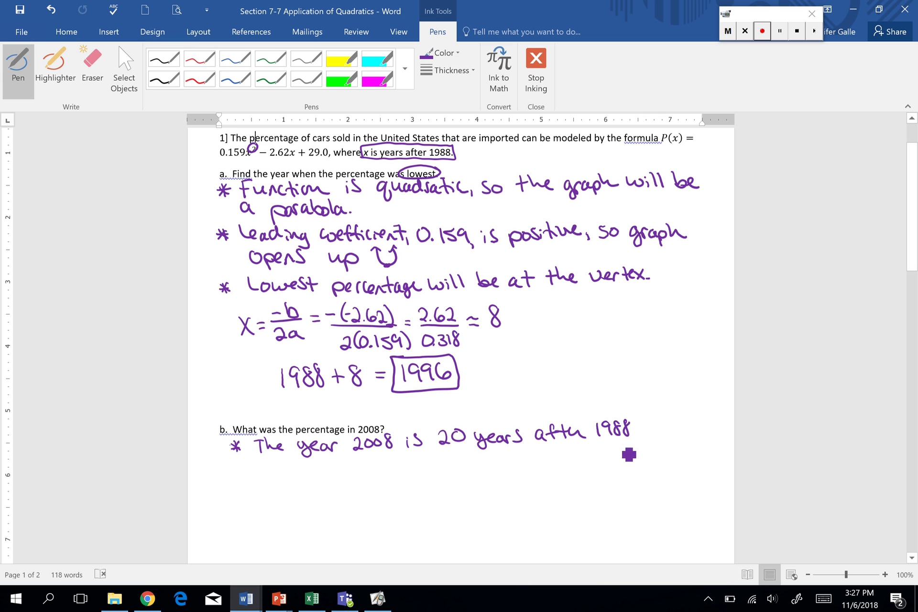
pyautogui.click(634, 436)
# Write X = 20 on a new bullet line and scroll down slightly
pyautogui.moveTo(235, 466); pyautogui.dragTo(239, 474)
pyautogui.moveTo(238, 468)
pyautogui.mouseDown()
pyautogui.moveTo(230, 475)
pyautogui.moveTo(289, 469)
pyautogui.mouseUp()
pyautogui.moveTo(282, 475)
pyautogui.mouseDown()
pyautogui.moveTo(308, 477)
pyautogui.moveTo(316, 463)
pyautogui.mouseUp()
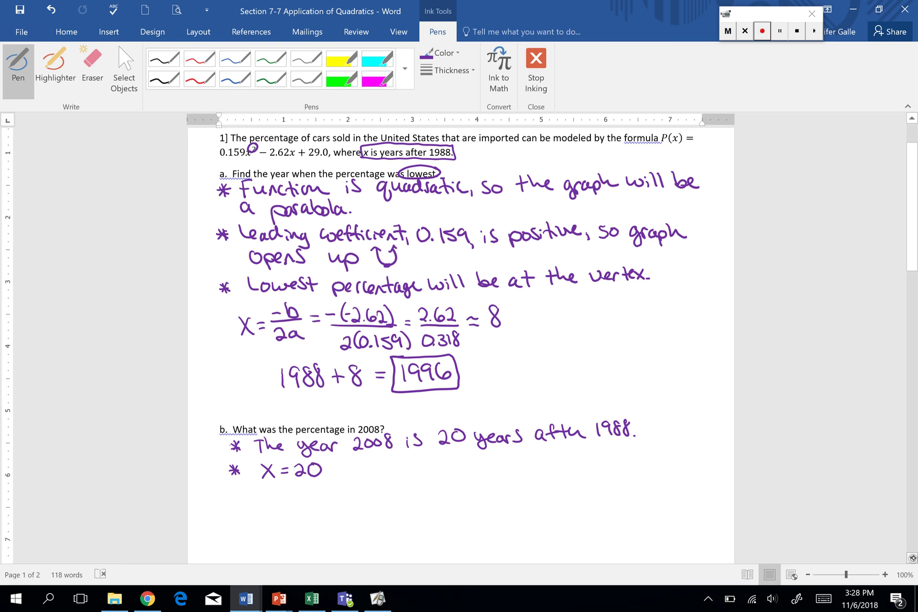
pyautogui.click(911, 557)
pyautogui.click(912, 558)
pyautogui.click(912, 558)
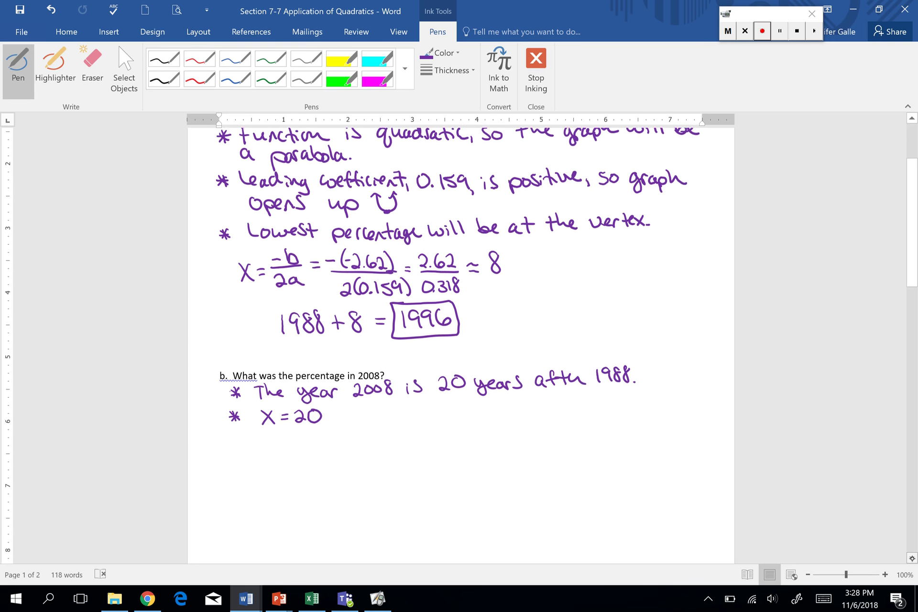
pyautogui.click(911, 557)
# Write P(20) = 0.159(20)² − 2.62(20) + 29.0 below x = 20
pyautogui.click(912, 558)
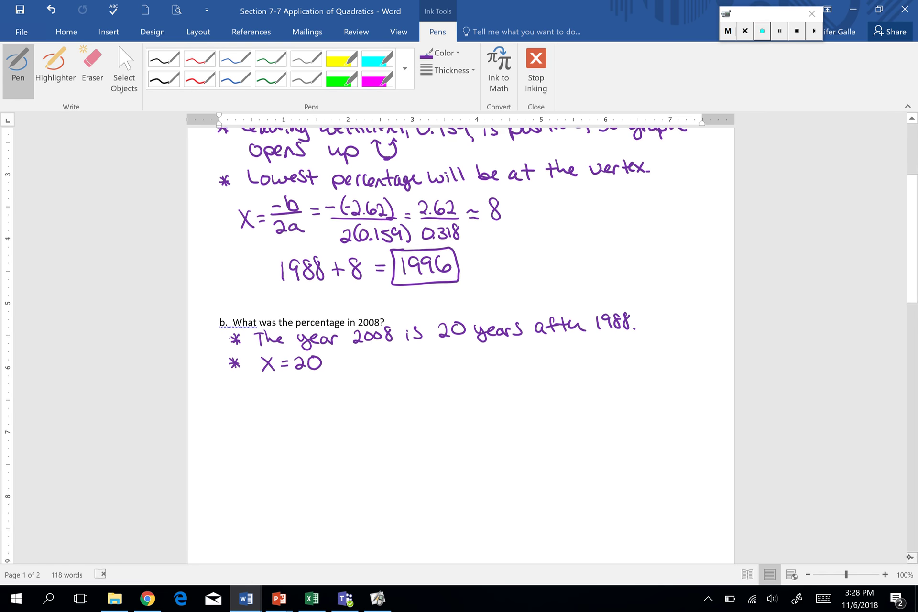
pyautogui.moveTo(248, 374)
pyautogui.mouseDown()
pyautogui.moveTo(249, 392)
pyautogui.moveTo(287, 392)
pyautogui.moveTo(291, 378)
pyautogui.moveTo(300, 391)
pyautogui.moveTo(319, 388)
pyautogui.moveTo(339, 375)
pyautogui.moveTo(377, 386)
pyautogui.mouseUp()
pyautogui.click(336, 371)
pyautogui.click(349, 386)
pyautogui.moveTo(388, 371); pyautogui.dragTo(393, 392)
pyautogui.moveTo(399, 377)
pyautogui.mouseDown()
pyautogui.moveTo(418, 385)
pyautogui.moveTo(421, 362)
pyautogui.moveTo(436, 380)
pyautogui.moveTo(486, 381)
pyautogui.mouseUp()
pyautogui.click(457, 383)
pyautogui.moveTo(494, 369)
pyautogui.mouseDown()
pyautogui.moveTo(492, 389)
pyautogui.moveTo(516, 373)
pyautogui.mouseUp()
pyautogui.moveTo(519, 364)
pyautogui.mouseDown()
pyautogui.moveTo(518, 385)
pyautogui.moveTo(539, 372)
pyautogui.mouseUp()
pyautogui.moveTo(534, 367)
pyautogui.mouseDown()
pyautogui.moveTo(534, 378)
pyautogui.moveTo(567, 382)
pyautogui.moveTo(588, 366)
pyautogui.moveTo(610, 365)
pyautogui.mouseUp()
pyautogui.click(575, 379)
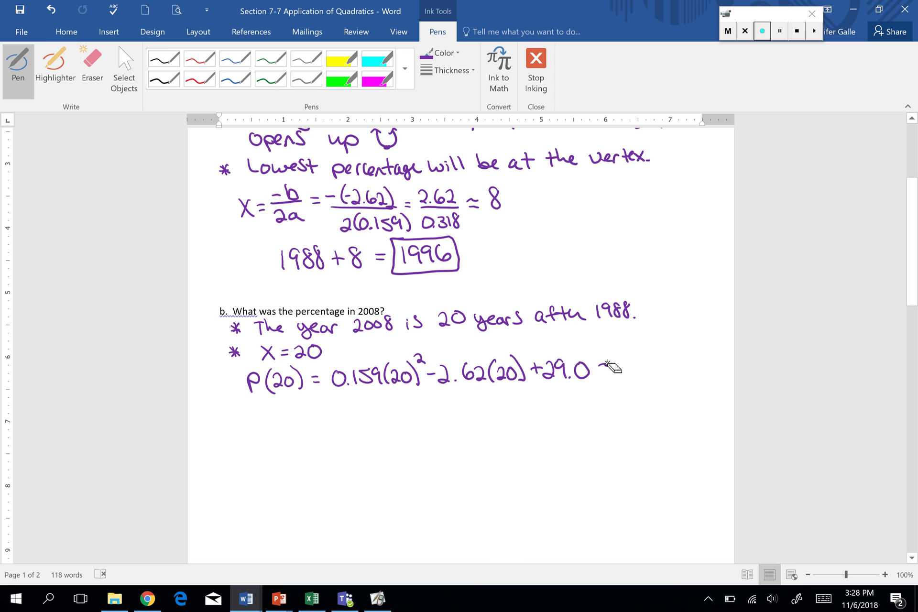
# Erase the stray mark after 29.0 and complete the result = 40.2
pyautogui.click(605, 366)
pyautogui.moveTo(598, 365); pyautogui.dragTo(607, 364)
pyautogui.moveTo(598, 373); pyautogui.dragTo(626, 370)
pyautogui.moveTo(623, 362)
pyautogui.mouseDown()
pyautogui.moveTo(622, 375)
pyautogui.moveTo(634, 365)
pyautogui.moveTo(659, 378)
pyautogui.mouseUp()
pyautogui.click(649, 377)
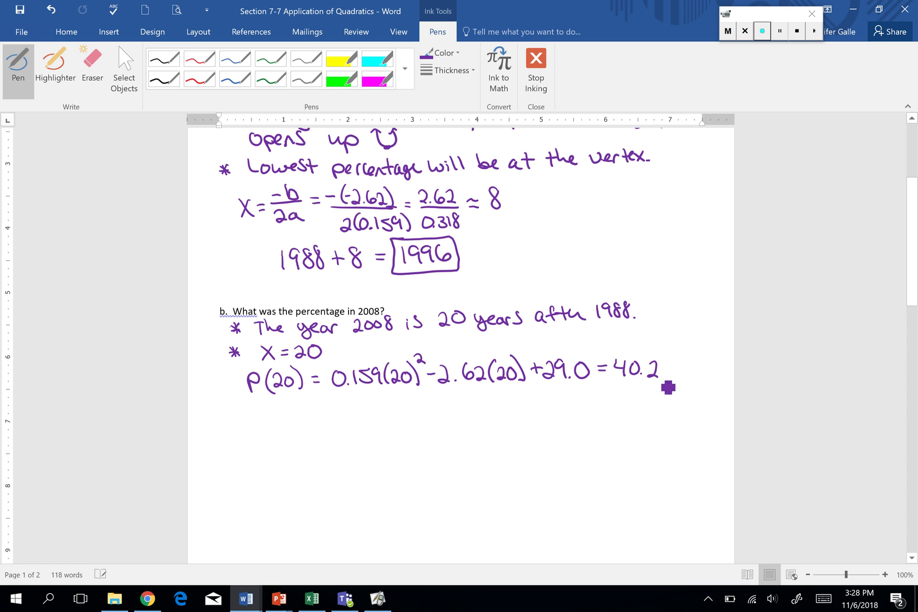
# Write the conclusion '40.2% of cars sold in the U.S. in 2008 were imported.'
pyautogui.moveTo(271, 415)
pyautogui.mouseDown()
pyautogui.moveTo(278, 432)
pyautogui.moveTo(291, 418)
pyautogui.moveTo(321, 429)
pyautogui.mouseUp()
pyautogui.click(297, 429)
pyautogui.moveTo(327, 424)
pyautogui.mouseDown()
pyautogui.moveTo(375, 433)
pyautogui.moveTo(422, 420)
pyautogui.moveTo(425, 428)
pyautogui.moveTo(446, 426)
pyautogui.mouseUp()
pyautogui.moveTo(460, 421); pyautogui.dragTo(465, 425)
pyautogui.moveTo(475, 419)
pyautogui.mouseDown()
pyautogui.moveTo(480, 410)
pyautogui.moveTo(502, 423)
pyautogui.mouseUp()
pyautogui.moveTo(506, 422); pyautogui.dragTo(554, 414)
pyautogui.moveTo(546, 407)
pyautogui.mouseDown()
pyautogui.moveTo(543, 423)
pyautogui.moveTo(617, 404)
pyautogui.moveTo(631, 418)
pyautogui.mouseUp()
pyautogui.click(625, 418)
pyautogui.click(639, 417)
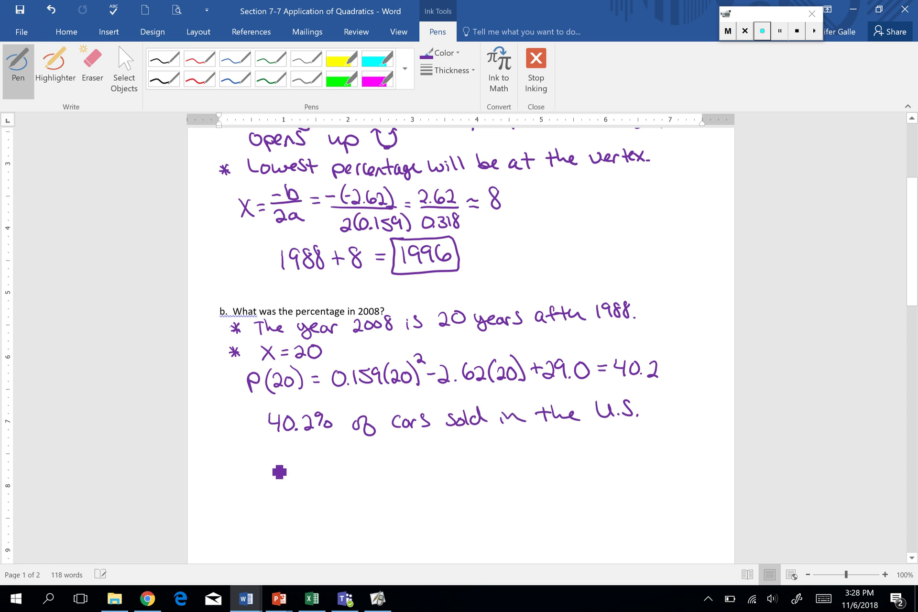
pyautogui.moveTo(268, 457); pyautogui.dragTo(269, 465)
pyautogui.click(268, 452)
pyautogui.moveTo(273, 460)
pyautogui.mouseDown()
pyautogui.moveTo(313, 453)
pyautogui.moveTo(355, 465)
pyautogui.mouseUp()
pyautogui.moveTo(373, 454); pyautogui.dragTo(423, 463)
pyautogui.moveTo(442, 460)
pyautogui.mouseDown()
pyautogui.moveTo(478, 466)
pyautogui.moveTo(524, 445)
pyautogui.mouseUp()
pyautogui.click(534, 453)
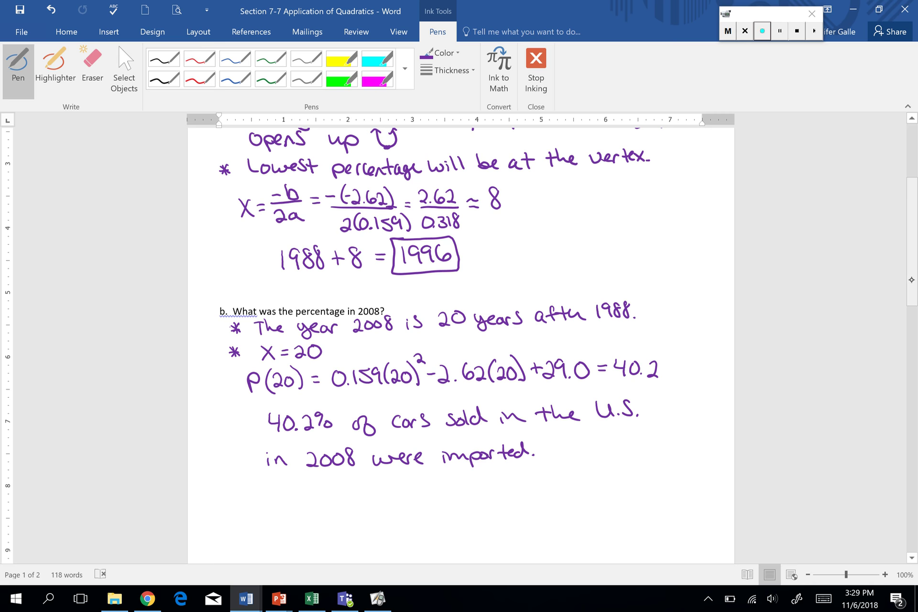
# Erase the mistaken mark beside 'The drain is' and sketch a U-shaped drain with sides labelled x
pyautogui.moveTo(911, 280); pyautogui.dragTo(901, 441)
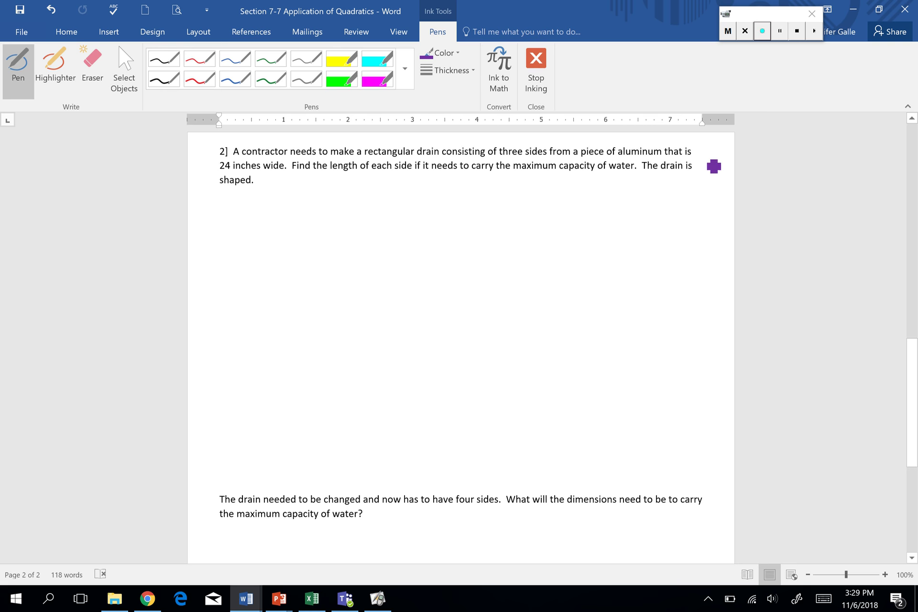
pyautogui.moveTo(700, 155); pyautogui.dragTo(717, 169)
pyautogui.moveTo(713, 165)
pyautogui.mouseDown()
pyautogui.moveTo(700, 145)
pyautogui.moveTo(718, 163)
pyautogui.mouseUp()
pyautogui.moveTo(530, 188)
pyautogui.mouseDown()
pyautogui.moveTo(537, 245)
pyautogui.moveTo(603, 255)
pyautogui.moveTo(623, 245)
pyautogui.moveTo(604, 181)
pyautogui.mouseUp()
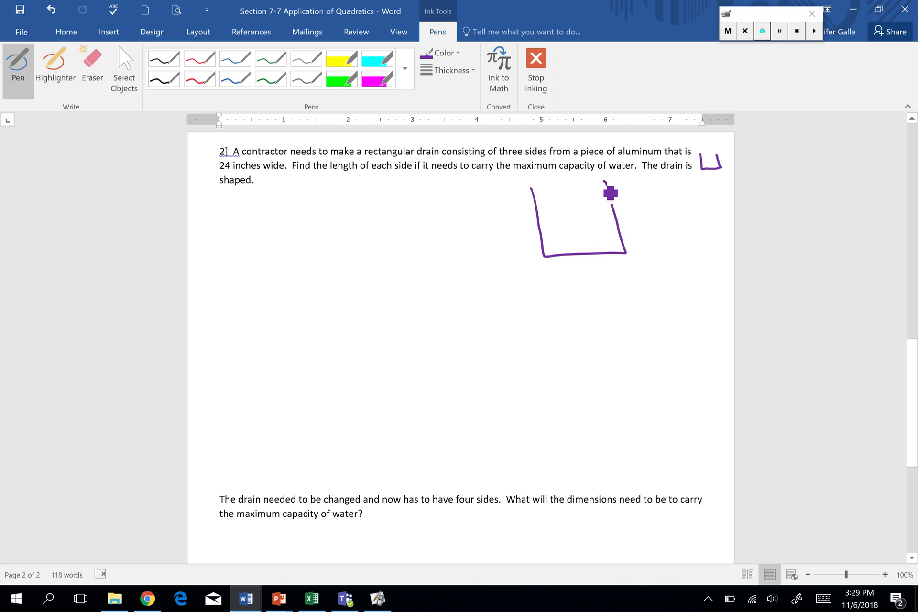
pyautogui.moveTo(519, 211)
pyautogui.mouseDown()
pyautogui.moveTo(529, 226)
pyautogui.moveTo(518, 227)
pyautogui.mouseUp()
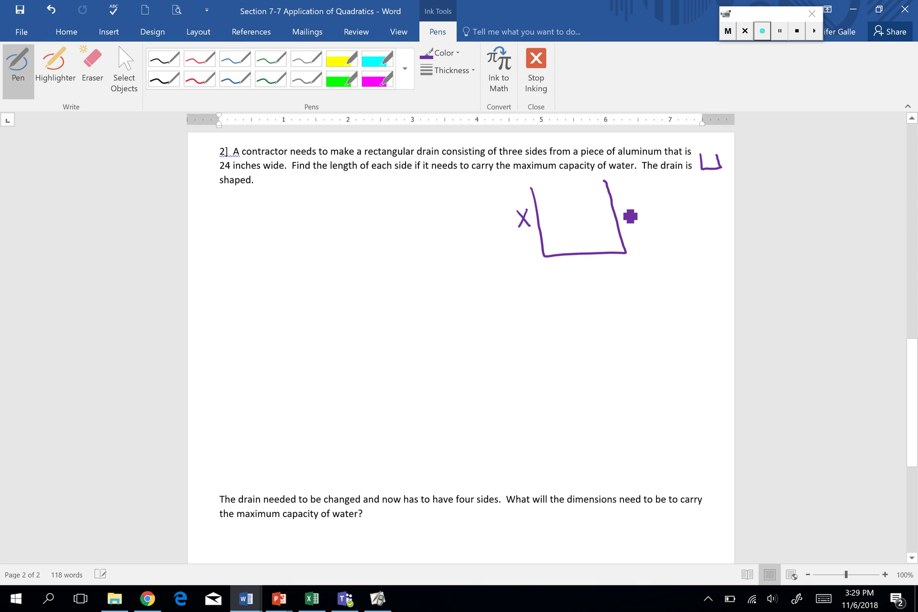
pyautogui.moveTo(621, 206)
pyautogui.mouseDown()
pyautogui.moveTo(636, 219)
pyautogui.moveTo(625, 220)
pyautogui.mouseUp()
# Write 'Let x = length of parallel sides' and label the drain's bottom 24−2x
pyautogui.moveTo(219, 194)
pyautogui.mouseDown()
pyautogui.moveTo(221, 211)
pyautogui.moveTo(247, 213)
pyautogui.mouseUp()
pyautogui.moveTo(237, 203); pyautogui.dragTo(282, 212)
pyautogui.moveTo(282, 198)
pyautogui.mouseDown()
pyautogui.moveTo(270, 213)
pyautogui.moveTo(293, 201)
pyautogui.mouseUp()
pyautogui.moveTo(286, 207); pyautogui.dragTo(318, 209)
pyautogui.moveTo(320, 210); pyautogui.dragTo(330, 211)
pyautogui.moveTo(339, 203); pyautogui.dragTo(332, 218)
pyautogui.moveTo(345, 194)
pyautogui.mouseDown()
pyautogui.moveTo(348, 210)
pyautogui.moveTo(350, 201)
pyautogui.mouseUp()
pyautogui.moveTo(351, 191)
pyautogui.mouseDown()
pyautogui.moveTo(356, 208)
pyautogui.moveTo(367, 206)
pyautogui.mouseUp()
pyautogui.moveTo(372, 195); pyautogui.dragTo(378, 210)
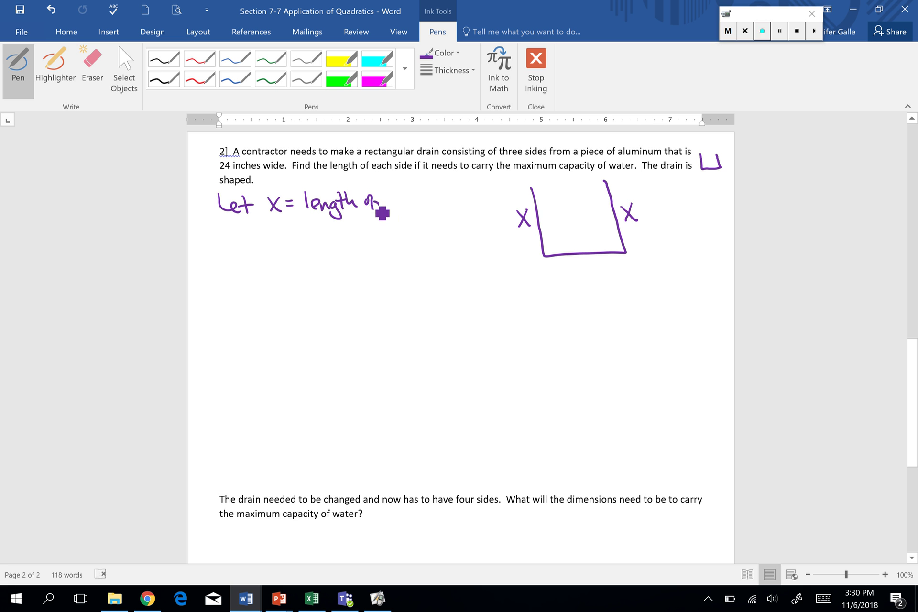
pyautogui.moveTo(391, 203)
pyautogui.mouseDown()
pyautogui.moveTo(393, 218)
pyautogui.moveTo(414, 210)
pyautogui.mouseUp()
pyautogui.moveTo(416, 210); pyautogui.dragTo(434, 210)
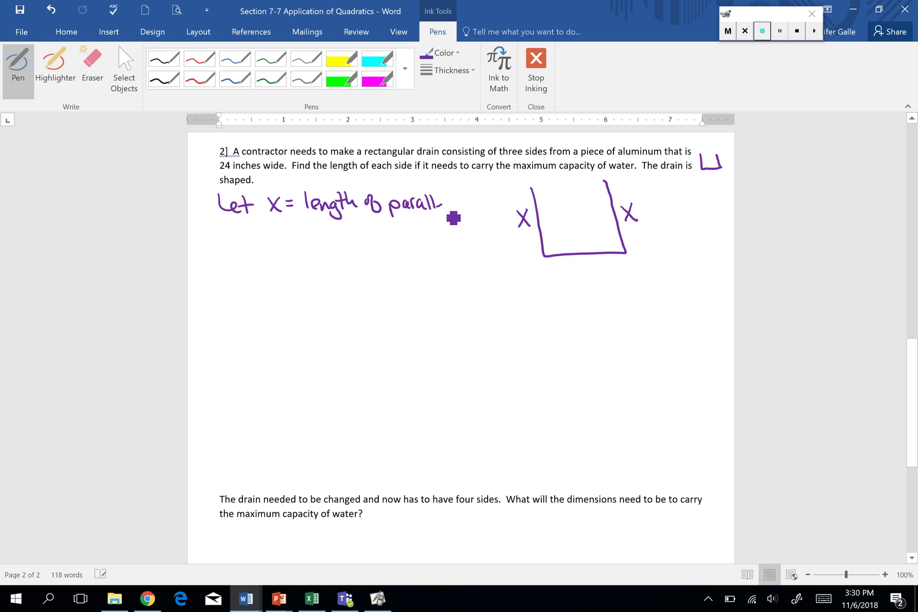
pyautogui.moveTo(453, 218)
pyautogui.mouseDown()
pyautogui.moveTo(493, 222)
pyautogui.moveTo(485, 203)
pyautogui.mouseUp()
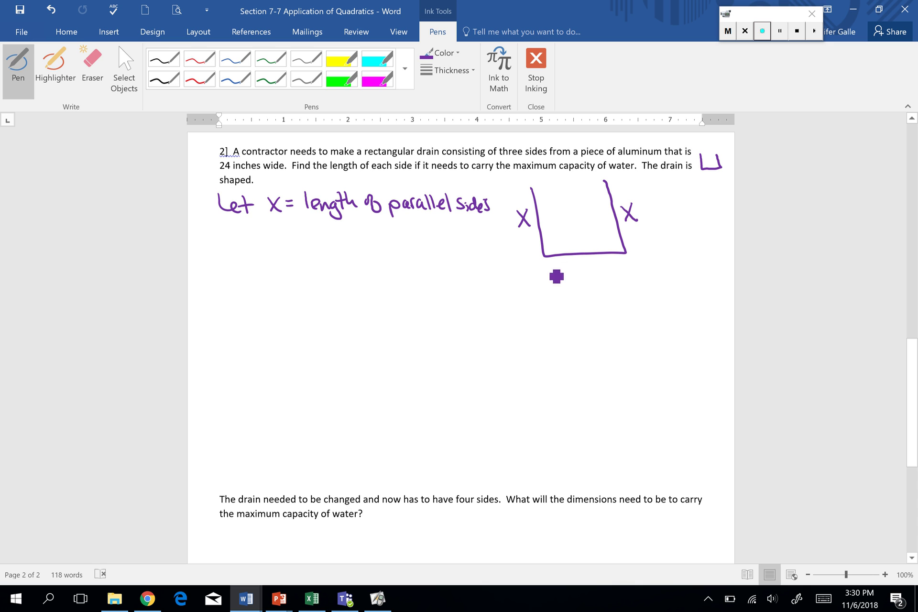
pyautogui.moveTo(551, 270)
pyautogui.mouseDown()
pyautogui.moveTo(555, 281)
pyautogui.moveTo(576, 281)
pyautogui.mouseUp()
pyautogui.moveTo(581, 271)
pyautogui.mouseDown()
pyautogui.moveTo(628, 279)
pyautogui.moveTo(619, 279)
pyautogui.mouseUp()
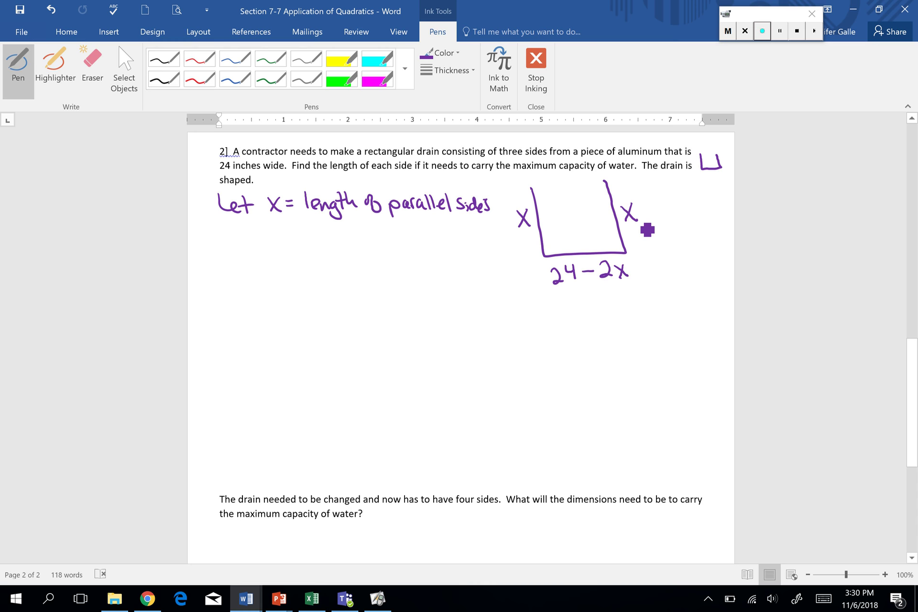
# Write A(x) = x(24−2x) and expand it below to 24x − 2x²
pyautogui.moveTo(216, 258)
pyautogui.mouseDown()
pyautogui.moveTo(222, 240)
pyautogui.moveTo(230, 257)
pyautogui.moveTo(228, 249)
pyautogui.mouseUp()
pyautogui.moveTo(235, 258)
pyautogui.mouseDown()
pyautogui.moveTo(239, 242)
pyautogui.moveTo(252, 258)
pyautogui.moveTo(242, 259)
pyautogui.mouseUp()
pyautogui.moveTo(254, 241)
pyautogui.mouseDown()
pyautogui.moveTo(257, 259)
pyautogui.moveTo(270, 252)
pyautogui.mouseUp()
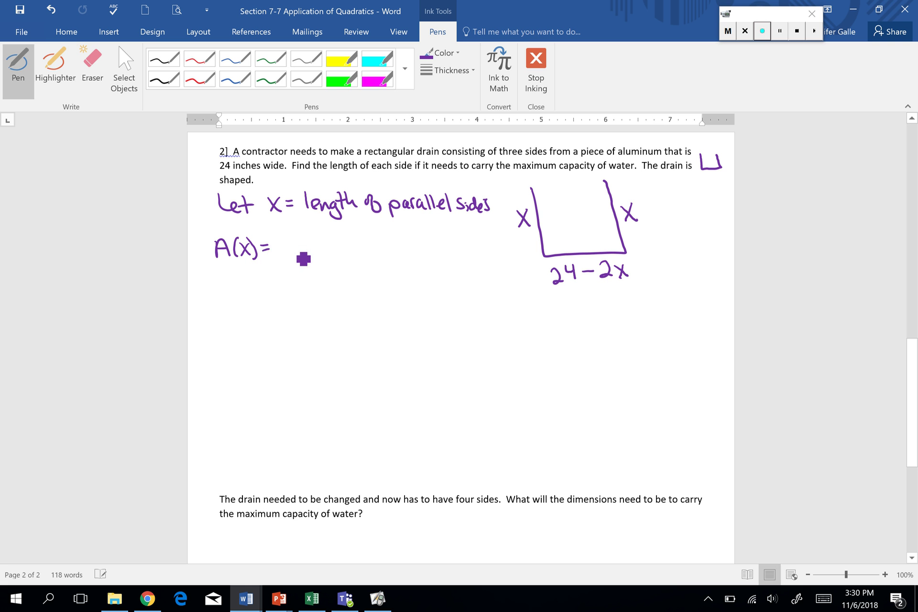
pyautogui.moveTo(282, 242); pyautogui.dragTo(294, 258)
pyautogui.moveTo(294, 243)
pyautogui.mouseDown()
pyautogui.moveTo(283, 258)
pyautogui.moveTo(327, 257)
pyautogui.mouseUp()
pyautogui.moveTo(332, 249); pyautogui.dragTo(365, 257)
pyautogui.moveTo(365, 243)
pyautogui.mouseDown()
pyautogui.moveTo(355, 259)
pyautogui.moveTo(372, 262)
pyautogui.mouseUp()
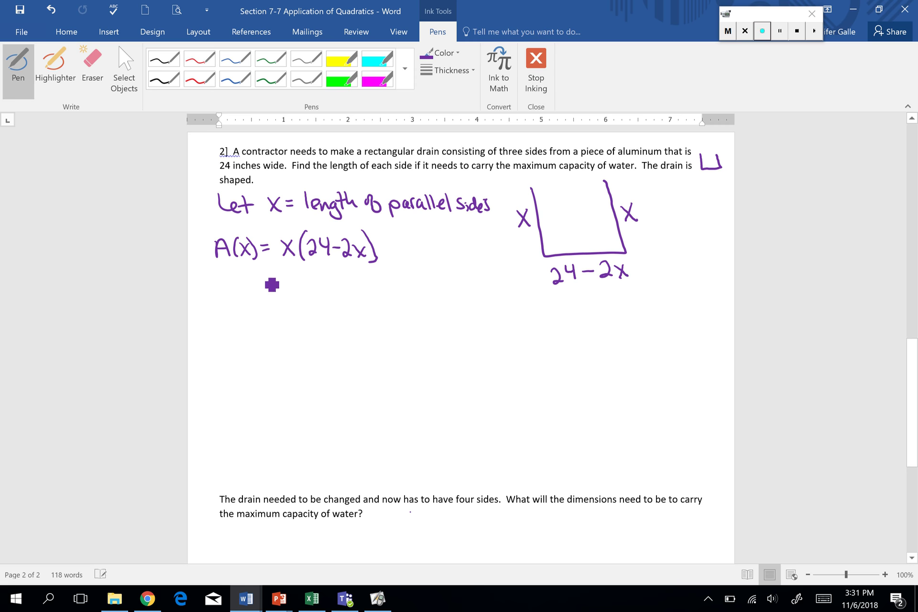
pyautogui.moveTo(285, 281)
pyautogui.mouseDown()
pyautogui.moveTo(294, 294)
pyautogui.moveTo(331, 301)
pyautogui.mouseUp()
pyautogui.moveTo(331, 289)
pyautogui.mouseDown()
pyautogui.moveTo(317, 301)
pyautogui.moveTo(343, 296)
pyautogui.mouseUp()
pyautogui.moveTo(343, 289); pyautogui.dragTo(348, 295)
pyautogui.moveTo(351, 283)
pyautogui.mouseDown()
pyautogui.moveTo(362, 296)
pyautogui.moveTo(352, 296)
pyautogui.moveTo(374, 282)
pyautogui.mouseUp()
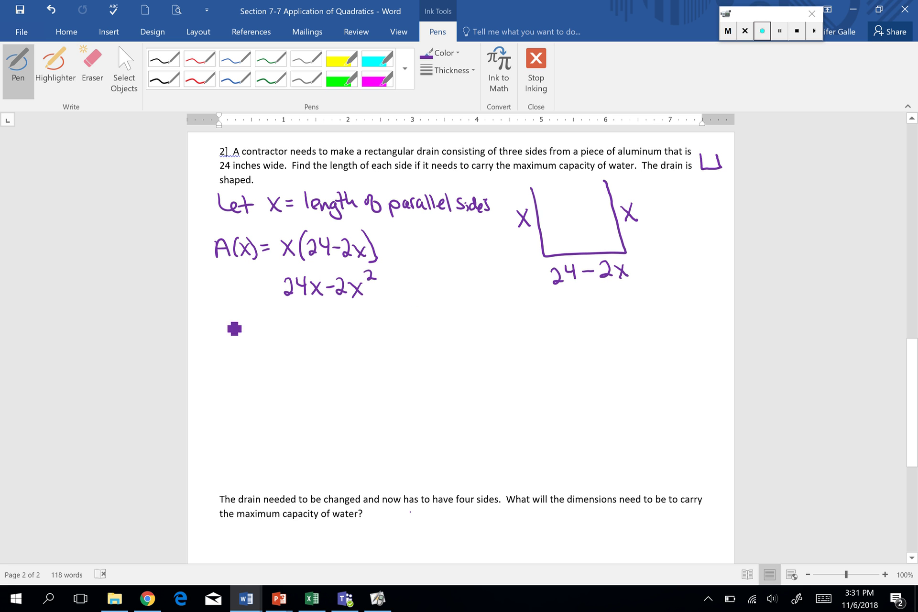
# Rewrite as A(x) = −2x² + 24x and add an arrow labelled 'quadratic'
pyautogui.moveTo(221, 333); pyautogui.dragTo(238, 333)
pyautogui.moveTo(223, 325); pyautogui.dragTo(257, 333)
pyautogui.moveTo(258, 316); pyautogui.dragTo(248, 333)
pyautogui.moveTo(260, 315)
pyautogui.mouseDown()
pyautogui.moveTo(261, 333)
pyautogui.moveTo(293, 326)
pyautogui.mouseUp()
pyautogui.moveTo(301, 317); pyautogui.dragTo(311, 331)
pyautogui.moveTo(312, 322)
pyautogui.mouseDown()
pyautogui.moveTo(323, 334)
pyautogui.moveTo(311, 334)
pyautogui.moveTo(331, 322)
pyautogui.moveTo(349, 328)
pyautogui.mouseUp()
pyautogui.moveTo(345, 321)
pyautogui.mouseDown()
pyautogui.moveTo(345, 334)
pyautogui.moveTo(379, 324)
pyautogui.mouseUp()
pyautogui.moveTo(377, 310)
pyautogui.mouseDown()
pyautogui.moveTo(377, 332)
pyautogui.moveTo(395, 331)
pyautogui.moveTo(381, 332)
pyautogui.mouseUp()
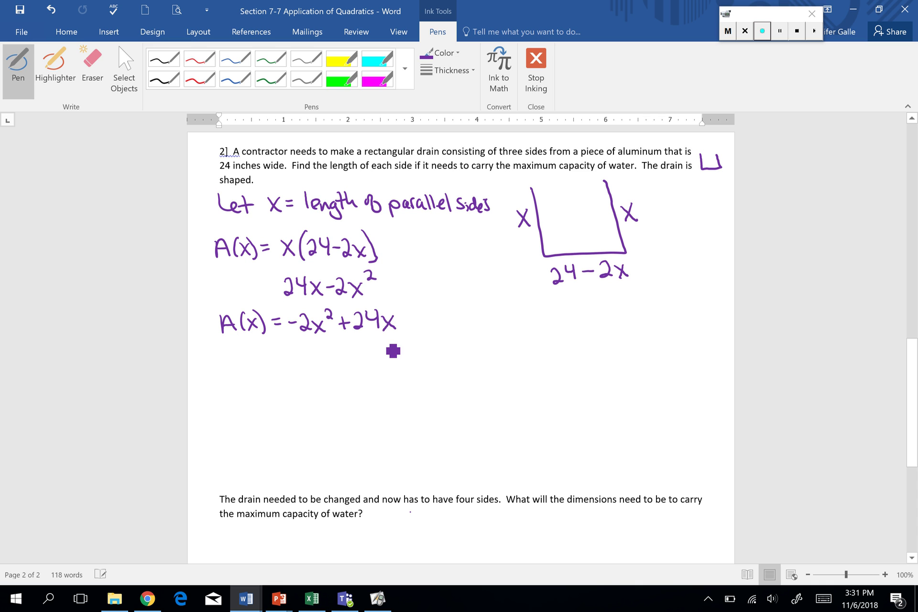
pyautogui.moveTo(406, 290); pyautogui.dragTo(347, 311)
pyautogui.moveTo(417, 286)
pyautogui.mouseDown()
pyautogui.moveTo(421, 303)
pyautogui.moveTo(452, 279)
pyautogui.moveTo(488, 299)
pyautogui.mouseUp()
pyautogui.click(454, 293)
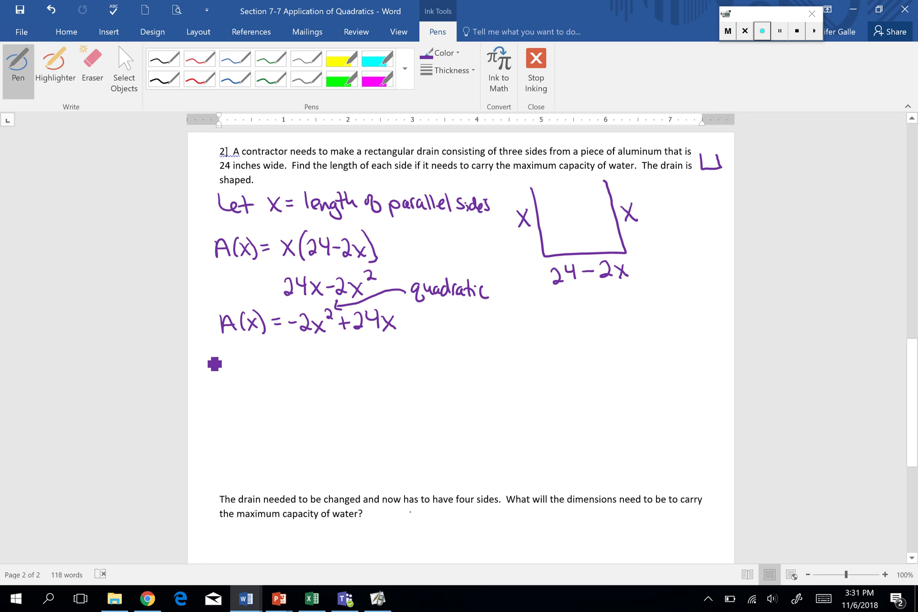
# Handwrite an asterisked note beginning '* Since the Leading Coefficient'
pyautogui.moveTo(202, 352); pyautogui.dragTo(214, 355)
pyautogui.moveTo(238, 348)
pyautogui.mouseDown()
pyautogui.moveTo(226, 362)
pyautogui.moveTo(290, 359)
pyautogui.mouseUp()
pyautogui.moveTo(281, 353); pyautogui.dragTo(361, 353)
pyautogui.moveTo(368, 348); pyautogui.dragTo(369, 355)
pyautogui.moveTo(377, 349); pyautogui.dragTo(379, 356)
pyautogui.moveTo(381, 356); pyautogui.dragTo(391, 357)
pyautogui.moveTo(396, 355)
pyautogui.mouseDown()
pyautogui.moveTo(395, 368)
pyautogui.moveTo(418, 366)
pyautogui.mouseUp()
pyautogui.moveTo(425, 358); pyautogui.dragTo(438, 364)
pyautogui.moveTo(440, 353); pyautogui.dragTo(501, 363)
pyautogui.moveTo(498, 338); pyautogui.dragTo(500, 355)
pyautogui.moveTo(493, 345); pyautogui.dragTo(506, 343)
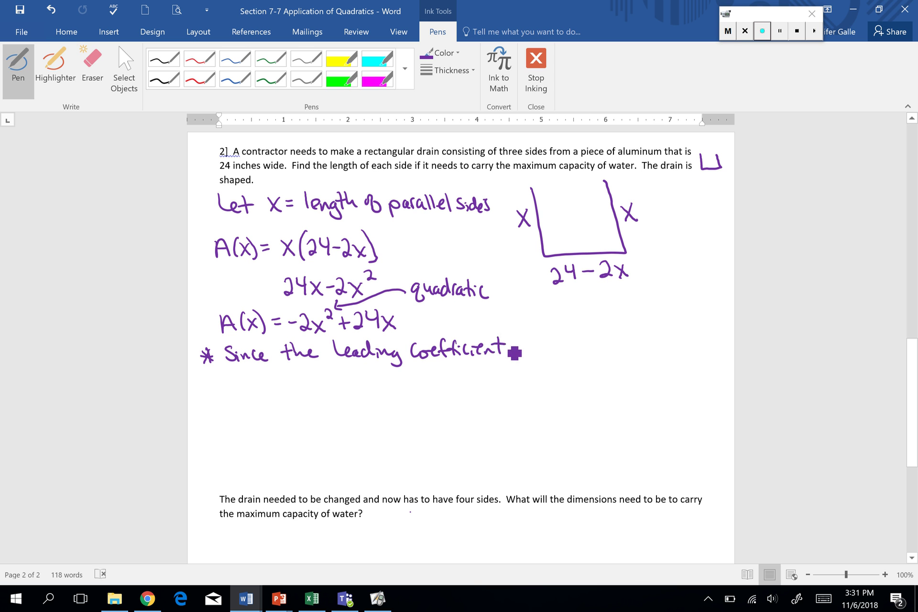
# Finish the note with 'is -2, the graph opens down' and sketch a downward parabola
pyautogui.moveTo(524, 346)
pyautogui.mouseDown()
pyautogui.moveTo(525, 357)
pyautogui.moveTo(549, 354)
pyautogui.mouseUp()
pyautogui.click(525, 341)
pyautogui.moveTo(555, 341)
pyautogui.mouseDown()
pyautogui.moveTo(564, 340)
pyautogui.moveTo(572, 360)
pyautogui.moveTo(589, 358)
pyautogui.mouseUp()
pyautogui.moveTo(582, 348); pyautogui.dragTo(596, 347)
pyautogui.moveTo(598, 337)
pyautogui.mouseDown()
pyautogui.moveTo(628, 363)
pyautogui.moveTo(644, 355)
pyautogui.moveTo(666, 371)
pyautogui.moveTo(678, 344)
pyautogui.moveTo(682, 353)
pyautogui.mouseUp()
pyautogui.moveTo(231, 373)
pyautogui.mouseDown()
pyautogui.moveTo(254, 386)
pyautogui.moveTo(311, 382)
pyautogui.mouseUp()
pyautogui.click(298, 370)
pyautogui.moveTo(319, 374)
pyautogui.mouseDown()
pyautogui.moveTo(392, 378)
pyautogui.moveTo(397, 396)
pyautogui.moveTo(402, 390)
pyautogui.moveTo(376, 391)
pyautogui.mouseUp()
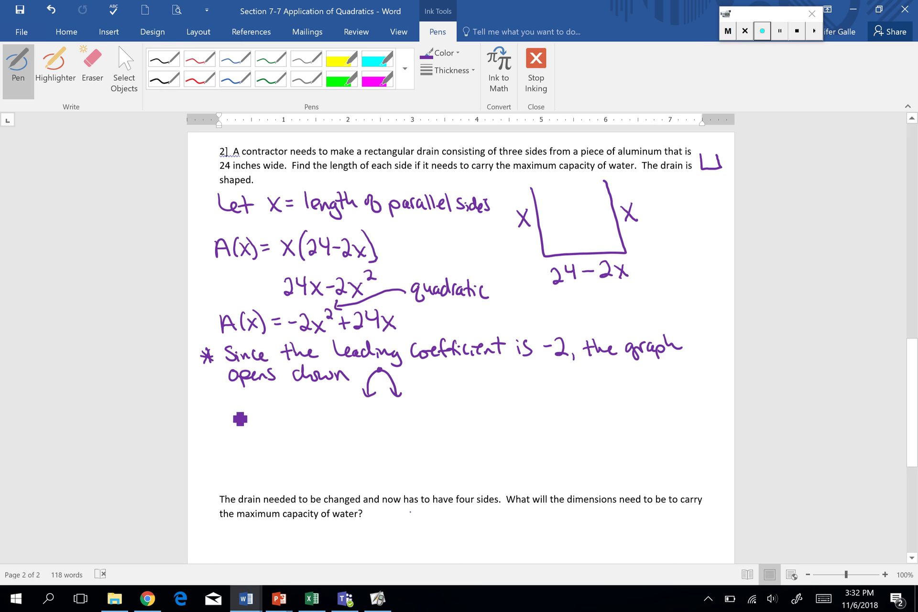
# Handwrite x = -24/2(-2) = -24/-4 = 6 using the vertex formula
pyautogui.moveTo(233, 409)
pyautogui.mouseDown()
pyautogui.moveTo(246, 425)
pyautogui.moveTo(232, 425)
pyautogui.moveTo(279, 407)
pyautogui.moveTo(301, 410)
pyautogui.mouseUp()
pyautogui.moveTo(271, 411)
pyautogui.mouseDown()
pyautogui.moveTo(304, 410)
pyautogui.moveTo(277, 431)
pyautogui.moveTo(285, 425)
pyautogui.mouseUp()
pyautogui.moveTo(284, 421)
pyautogui.mouseDown()
pyautogui.moveTo(297, 429)
pyautogui.moveTo(324, 411)
pyautogui.mouseUp()
pyautogui.moveTo(318, 416); pyautogui.dragTo(360, 404)
pyautogui.moveTo(356, 396)
pyautogui.mouseDown()
pyautogui.moveTo(362, 412)
pyautogui.moveTo(341, 424)
pyautogui.mouseUp()
pyautogui.moveTo(347, 418); pyautogui.dragTo(357, 426)
pyautogui.moveTo(353, 419)
pyautogui.mouseDown()
pyautogui.moveTo(354, 433)
pyautogui.moveTo(380, 412)
pyautogui.mouseUp()
pyautogui.moveTo(372, 420); pyautogui.dragTo(381, 419)
pyautogui.moveTo(398, 407); pyautogui.dragTo(389, 416)
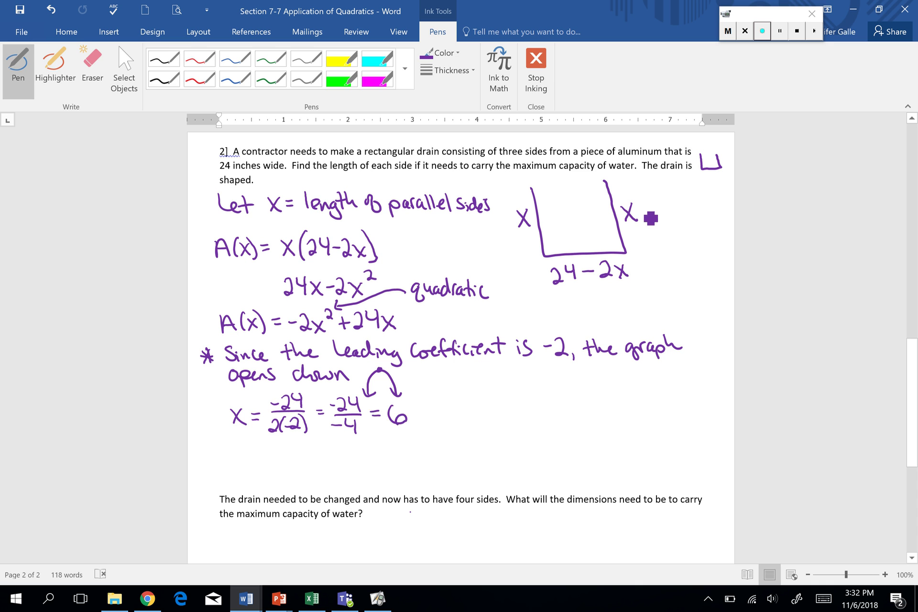
# Box x = 6 beside the drain sketch and begin writing 24 below
pyautogui.moveTo(641, 210); pyautogui.dragTo(651, 209)
pyautogui.moveTo(641, 215)
pyautogui.mouseDown()
pyautogui.moveTo(663, 212)
pyautogui.moveTo(671, 194)
pyautogui.moveTo(679, 207)
pyautogui.mouseUp()
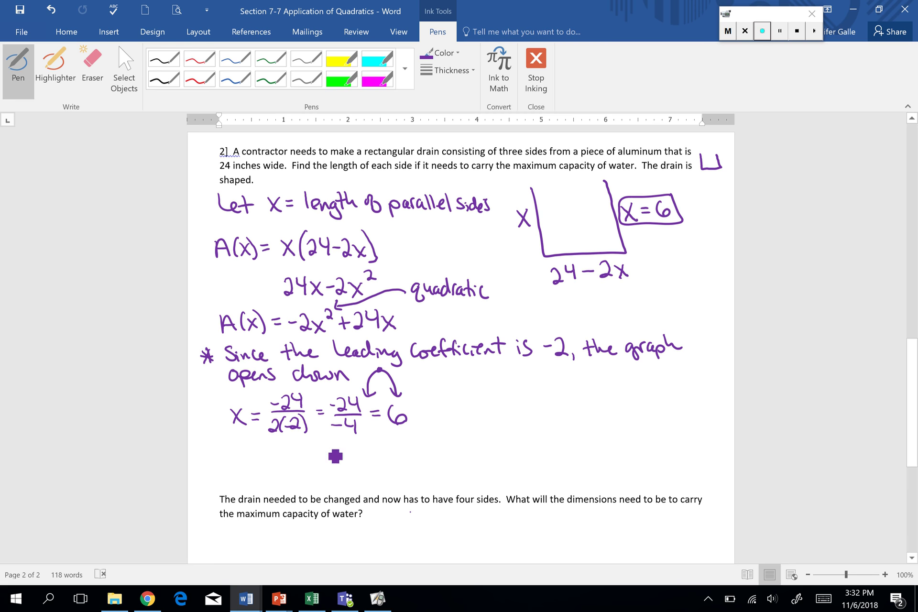
pyautogui.moveTo(270, 458)
pyautogui.mouseDown()
pyautogui.moveTo(281, 471)
pyautogui.moveTo(296, 464)
pyautogui.moveTo(292, 471)
pyautogui.mouseUp()
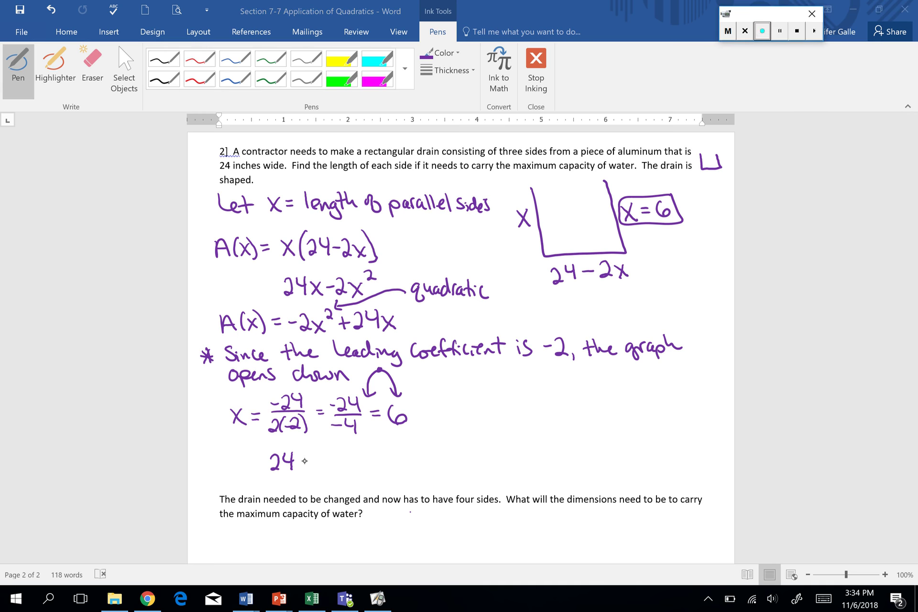
# Work 24-2(6) = 24-12 = 12 and write the answer 6 inches x 12 inches
pyautogui.moveTo(300, 461)
pyautogui.mouseDown()
pyautogui.moveTo(341, 471)
pyautogui.moveTo(347, 460)
pyautogui.moveTo(357, 470)
pyautogui.mouseUp()
pyautogui.moveTo(284, 478); pyautogui.dragTo(306, 487)
pyautogui.moveTo(310, 482); pyautogui.dragTo(327, 488)
pyautogui.moveTo(334, 478); pyautogui.dragTo(376, 485)
pyautogui.moveTo(385, 473)
pyautogui.mouseDown()
pyautogui.moveTo(386, 487)
pyautogui.moveTo(403, 486)
pyautogui.mouseUp()
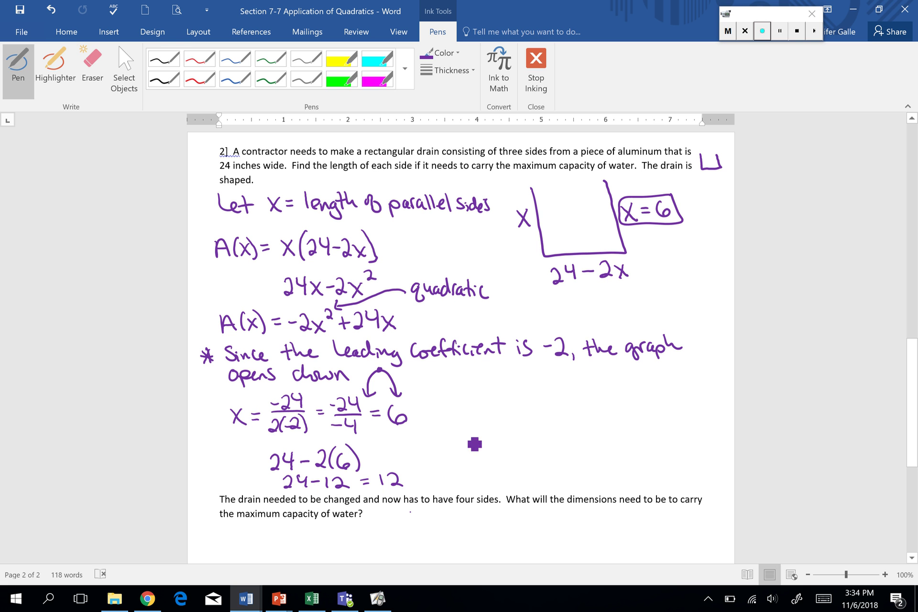
pyautogui.moveTo(457, 415)
pyautogui.mouseDown()
pyautogui.moveTo(463, 432)
pyautogui.moveTo(617, 428)
pyautogui.moveTo(638, 430)
pyautogui.moveTo(641, 440)
pyautogui.mouseUp()
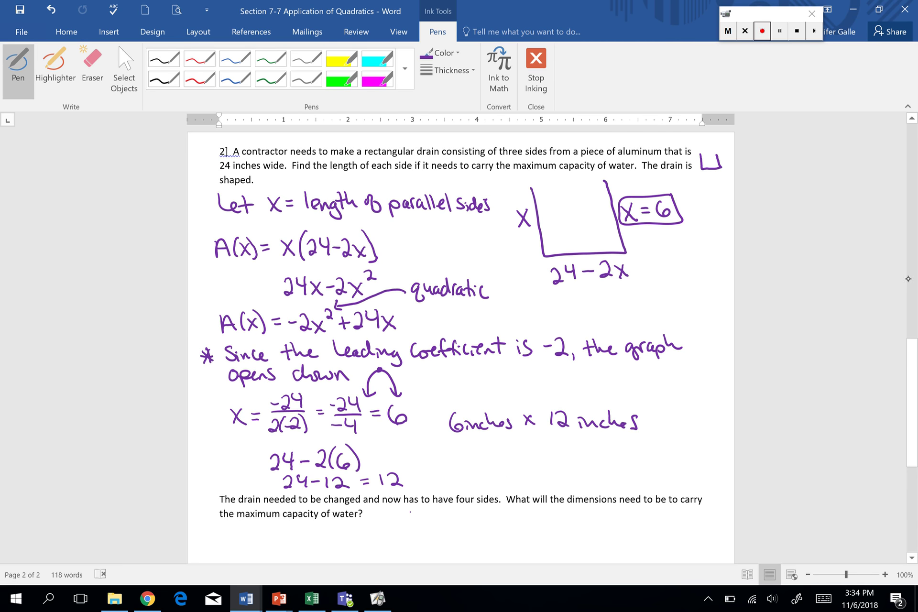
pyautogui.moveTo(912, 374); pyautogui.dragTo(913, 421)
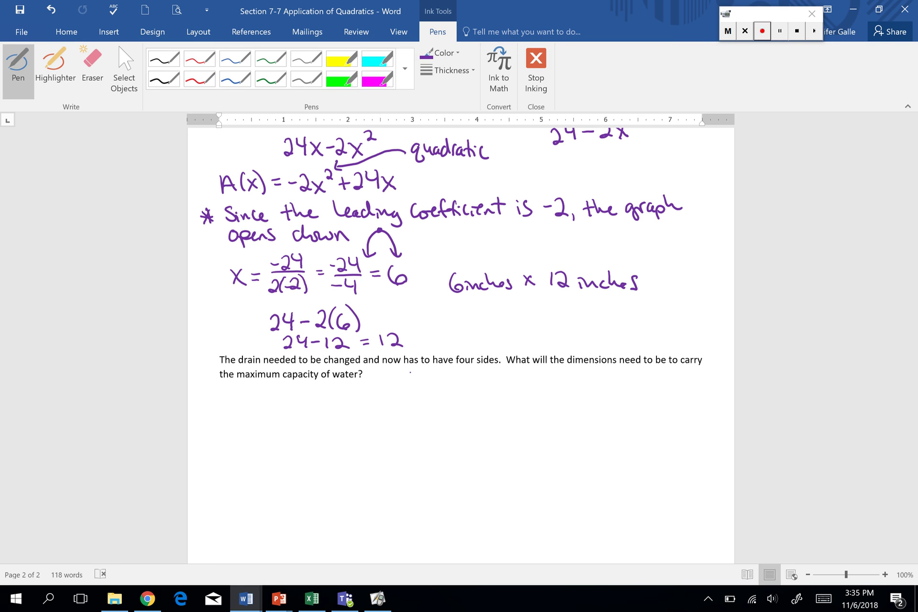
# Draw the drain rectangle, erase and redraw it, and label its sides x
pyautogui.moveTo(319, 385)
pyautogui.mouseDown()
pyautogui.moveTo(361, 436)
pyautogui.moveTo(394, 436)
pyautogui.moveTo(411, 385)
pyautogui.moveTo(368, 382)
pyautogui.moveTo(300, 414)
pyautogui.mouseUp()
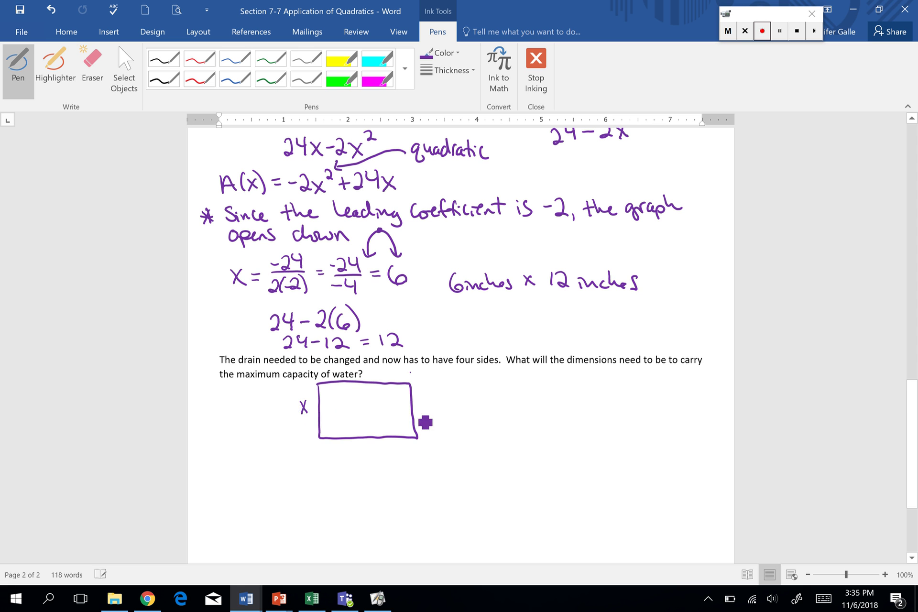
pyautogui.moveTo(420, 402); pyautogui.dragTo(430, 412)
pyautogui.moveTo(430, 401); pyautogui.dragTo(421, 413)
pyautogui.moveTo(317, 390)
pyautogui.mouseDown()
pyautogui.moveTo(354, 386)
pyautogui.moveTo(456, 411)
pyautogui.moveTo(424, 399)
pyautogui.moveTo(489, 454)
pyautogui.moveTo(476, 414)
pyautogui.moveTo(408, 405)
pyautogui.moveTo(401, 434)
pyautogui.moveTo(389, 434)
pyautogui.mouseUp()
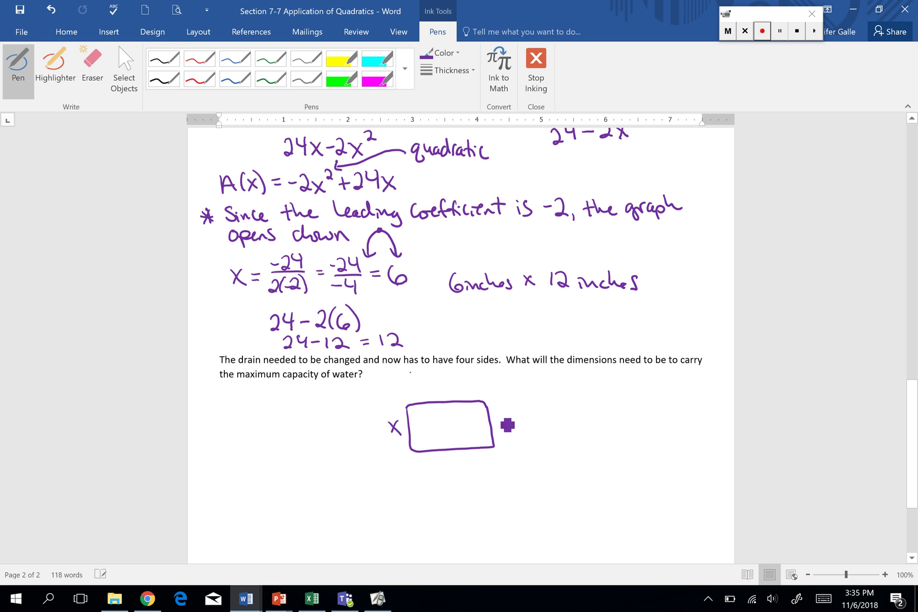
pyautogui.moveTo(498, 415); pyautogui.dragTo(508, 425)
pyautogui.moveTo(512, 414); pyautogui.dragTo(500, 429)
# Label the rectangle's bottom and top sides 12-x
pyautogui.moveTo(444, 460)
pyautogui.mouseDown()
pyautogui.moveTo(453, 471)
pyautogui.moveTo(482, 471)
pyautogui.mouseUp()
pyautogui.moveTo(482, 457); pyautogui.dragTo(471, 471)
pyautogui.moveTo(423, 387)
pyautogui.mouseDown()
pyautogui.moveTo(423, 399)
pyautogui.moveTo(451, 392)
pyautogui.mouseUp()
pyautogui.moveTo(459, 385); pyautogui.dragTo(474, 397)
pyautogui.moveTo(473, 385)
pyautogui.mouseDown()
pyautogui.moveTo(460, 398)
pyautogui.moveTo(466, 392)
pyautogui.moveTo(452, 391)
pyautogui.moveTo(474, 398)
pyautogui.moveTo(461, 398)
pyautogui.mouseUp()
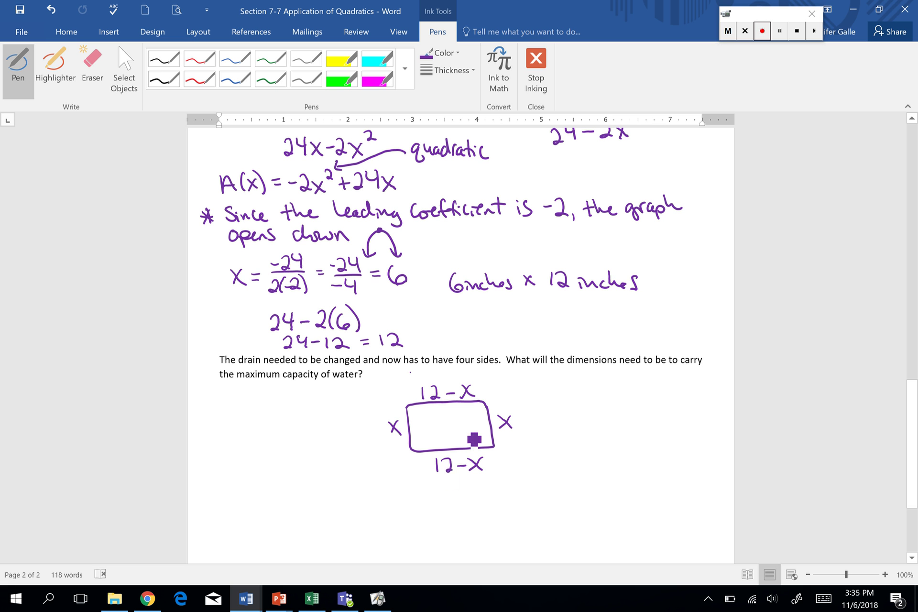
# Handwrite the area function A(x) = x(12-x)
pyautogui.moveTo(216, 463)
pyautogui.mouseDown()
pyautogui.moveTo(220, 443)
pyautogui.moveTo(227, 463)
pyautogui.moveTo(253, 466)
pyautogui.moveTo(264, 456)
pyautogui.mouseUp()
pyautogui.moveTo(258, 460)
pyautogui.mouseDown()
pyautogui.moveTo(284, 463)
pyautogui.moveTo(272, 468)
pyautogui.mouseUp()
pyautogui.moveTo(293, 445)
pyautogui.mouseDown()
pyautogui.moveTo(292, 469)
pyautogui.moveTo(300, 469)
pyautogui.mouseUp()
pyautogui.moveTo(304, 453)
pyautogui.mouseDown()
pyautogui.moveTo(316, 467)
pyautogui.moveTo(328, 460)
pyautogui.mouseUp()
pyautogui.moveTo(336, 456)
pyautogui.mouseDown()
pyautogui.moveTo(347, 470)
pyautogui.moveTo(336, 470)
pyautogui.moveTo(356, 473)
pyautogui.mouseUp()
pyautogui.moveTo(911, 454); pyautogui.dragTo(912, 510)
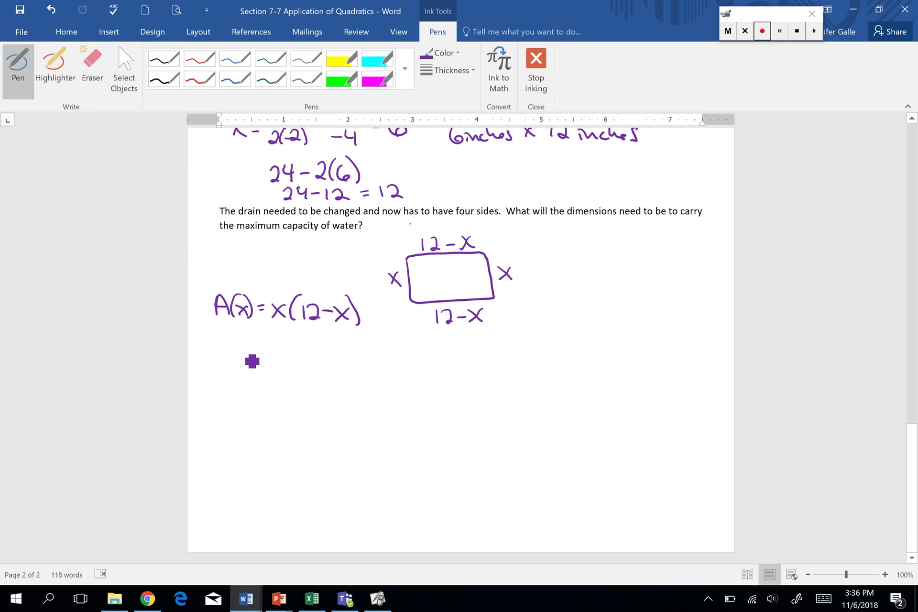
# Expand the area to 12x - x²
pyautogui.moveTo(273, 341); pyautogui.dragTo(273, 357)
pyautogui.moveTo(277, 344)
pyautogui.mouseDown()
pyautogui.moveTo(306, 358)
pyautogui.moveTo(292, 359)
pyautogui.moveTo(323, 351)
pyautogui.moveTo(345, 360)
pyautogui.mouseUp()
pyautogui.moveTo(346, 347)
pyautogui.mouseDown()
pyautogui.moveTo(333, 362)
pyautogui.moveTo(361, 345)
pyautogui.mouseUp()
pyautogui.moveTo(228, 388)
pyautogui.mouseDown()
pyautogui.moveTo(228, 403)
pyautogui.moveTo(263, 402)
pyautogui.mouseUp()
# Rewrite the area in standard form as A(x) = -x² + 12x
pyautogui.moveTo(263, 390)
pyautogui.mouseDown()
pyautogui.moveTo(254, 402)
pyautogui.moveTo(289, 392)
pyautogui.mouseUp()
pyautogui.moveTo(280, 396); pyautogui.dragTo(289, 397)
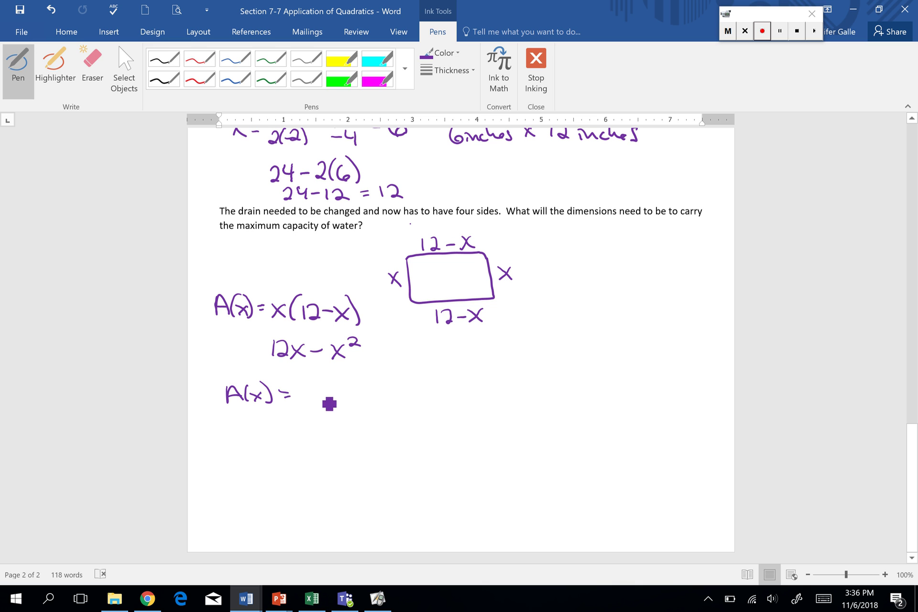
pyautogui.moveTo(303, 396); pyautogui.dragTo(309, 396)
pyautogui.moveTo(317, 386)
pyautogui.mouseDown()
pyautogui.moveTo(331, 402)
pyautogui.moveTo(318, 402)
pyautogui.moveTo(341, 385)
pyautogui.moveTo(356, 392)
pyautogui.mouseUp()
pyautogui.moveTo(360, 386)
pyautogui.mouseDown()
pyautogui.moveTo(362, 401)
pyautogui.moveTo(393, 402)
pyautogui.mouseUp()
pyautogui.moveTo(392, 389); pyautogui.dragTo(381, 402)
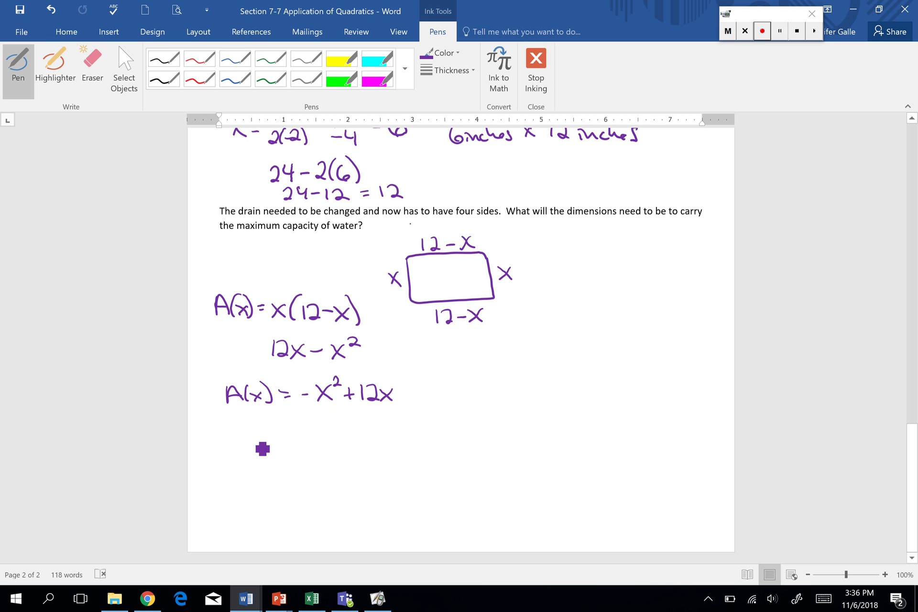
# Handwrite x = -12/2(-1) = -12/-2 = 6 using the vertex formula
pyautogui.moveTo(248, 433)
pyautogui.mouseDown()
pyautogui.moveTo(262, 453)
pyautogui.moveTo(248, 454)
pyautogui.mouseUp()
pyautogui.moveTo(273, 442)
pyautogui.mouseDown()
pyautogui.moveTo(296, 432)
pyautogui.moveTo(307, 439)
pyautogui.mouseUp()
pyautogui.moveTo(313, 428)
pyautogui.mouseDown()
pyautogui.moveTo(333, 444)
pyautogui.moveTo(304, 468)
pyautogui.mouseUp()
pyautogui.moveTo(308, 459); pyautogui.dragTo(319, 470)
pyautogui.moveTo(327, 454)
pyautogui.mouseDown()
pyautogui.moveTo(328, 472)
pyautogui.moveTo(350, 442)
pyautogui.mouseUp()
pyautogui.click(354, 431)
pyautogui.moveTo(343, 447); pyautogui.dragTo(370, 426)
pyautogui.moveTo(374, 423); pyautogui.dragTo(376, 439)
pyautogui.moveTo(379, 426); pyautogui.dragTo(392, 447)
pyautogui.moveTo(364, 458)
pyautogui.mouseDown()
pyautogui.moveTo(389, 468)
pyautogui.moveTo(405, 442)
pyautogui.moveTo(425, 443)
pyautogui.mouseUp()
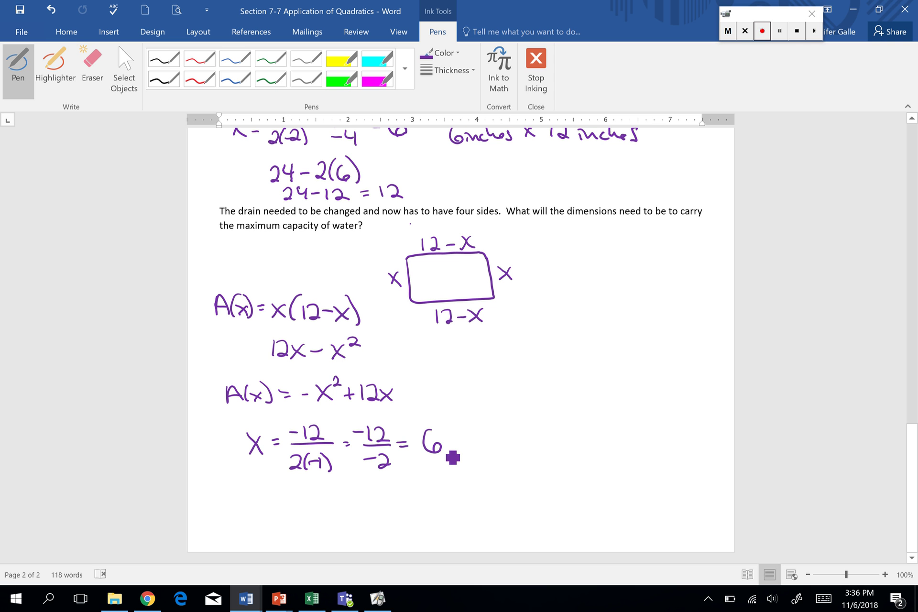
# Arrow 6 to the 12-x side, write 12-6 = 6, and answer 6 inches x 6 inches
pyautogui.moveTo(449, 437)
pyautogui.mouseDown()
pyautogui.moveTo(480, 394)
pyautogui.moveTo(465, 338)
pyautogui.moveTo(488, 346)
pyautogui.moveTo(506, 372)
pyautogui.moveTo(538, 369)
pyautogui.mouseUp()
pyautogui.moveTo(553, 364); pyautogui.dragTo(564, 371)
pyautogui.moveTo(582, 359); pyautogui.dragTo(577, 372)
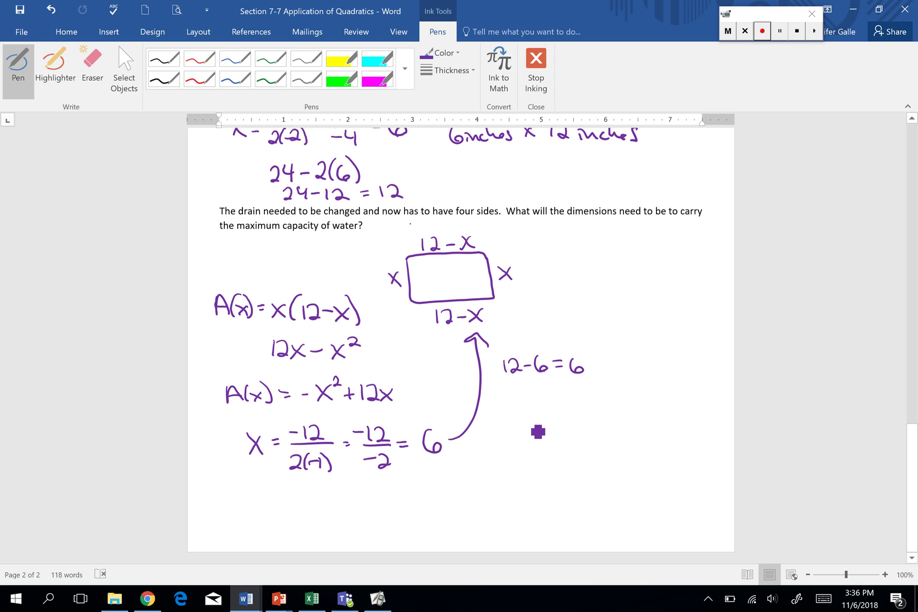
pyautogui.moveTo(506, 417)
pyautogui.mouseDown()
pyautogui.moveTo(500, 436)
pyautogui.moveTo(676, 444)
pyautogui.mouseUp()
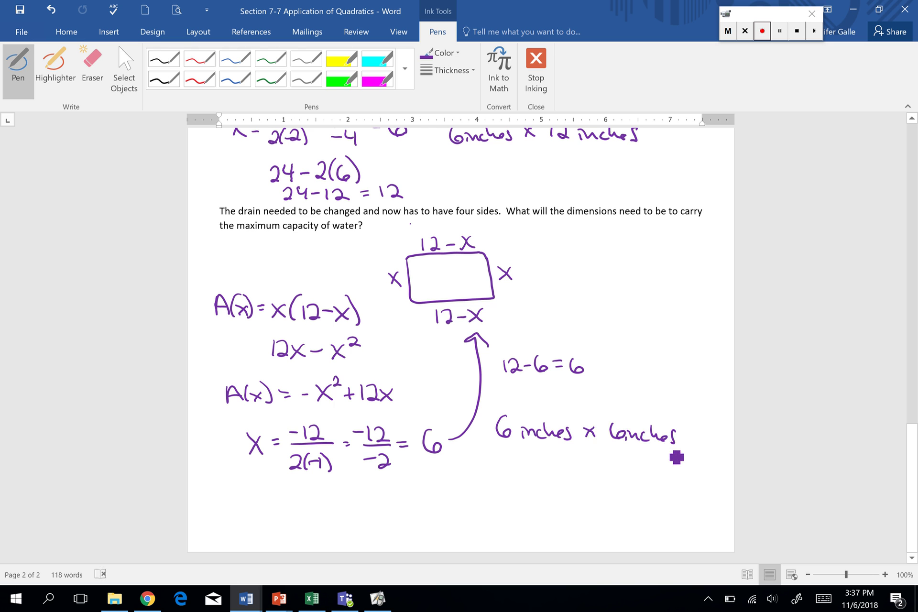